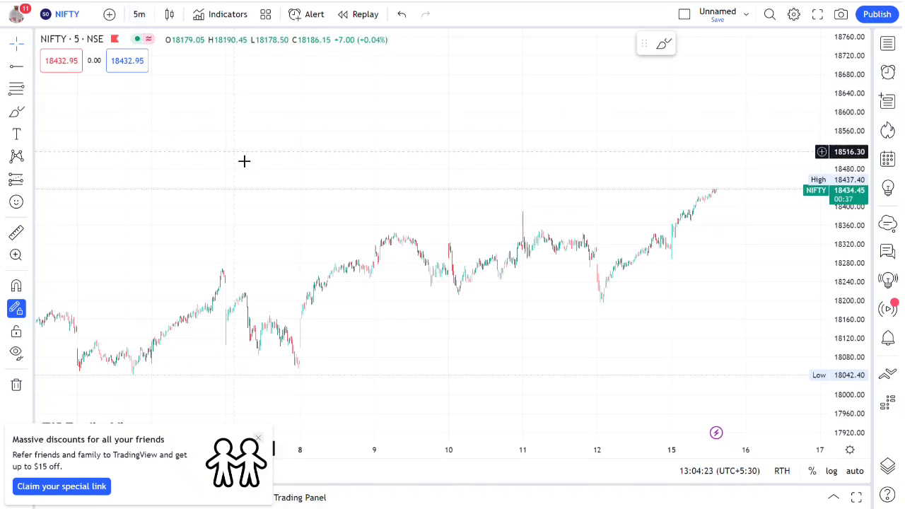
scroll(244, 160, up, 1)
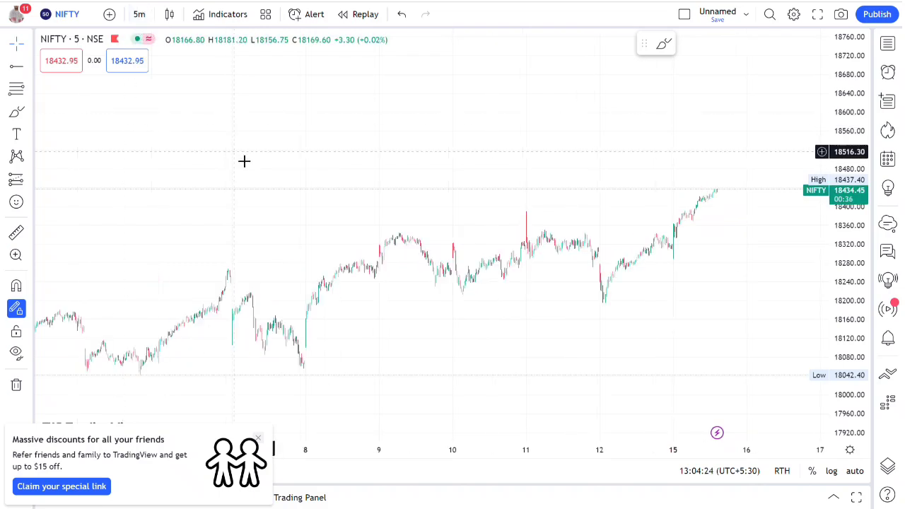
click(888, 45)
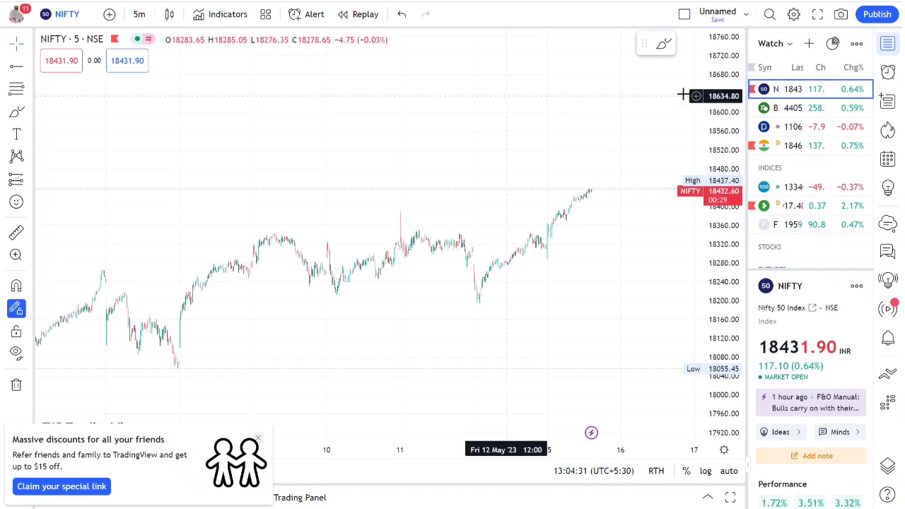
click(889, 44)
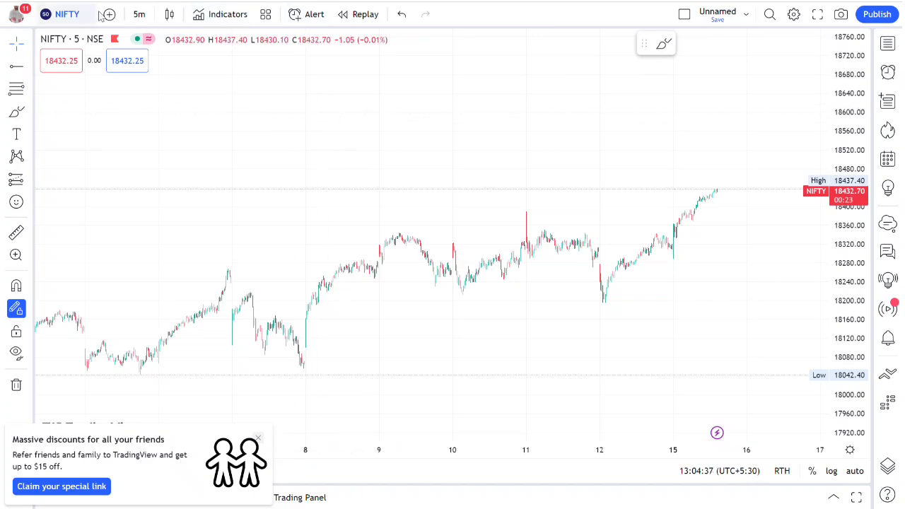
Switch the NIFTY chart to the 15-minute interval.
click(140, 15)
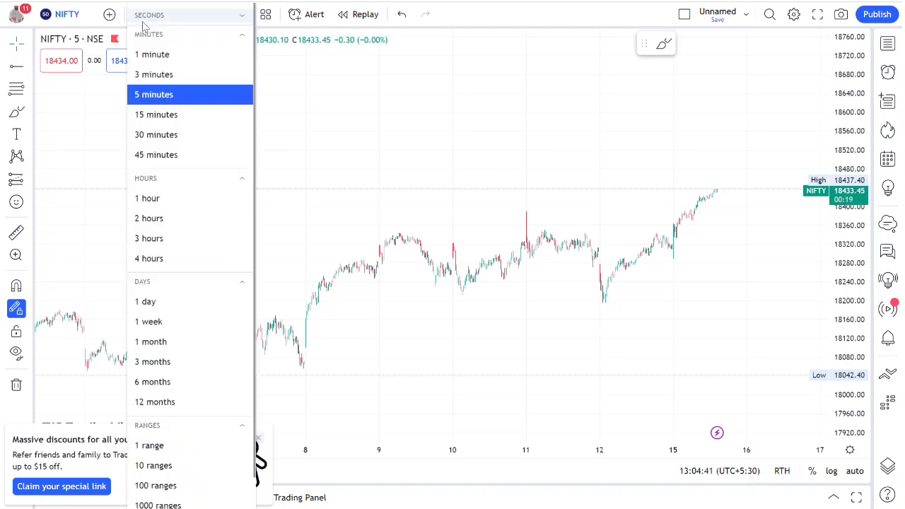
click(157, 114)
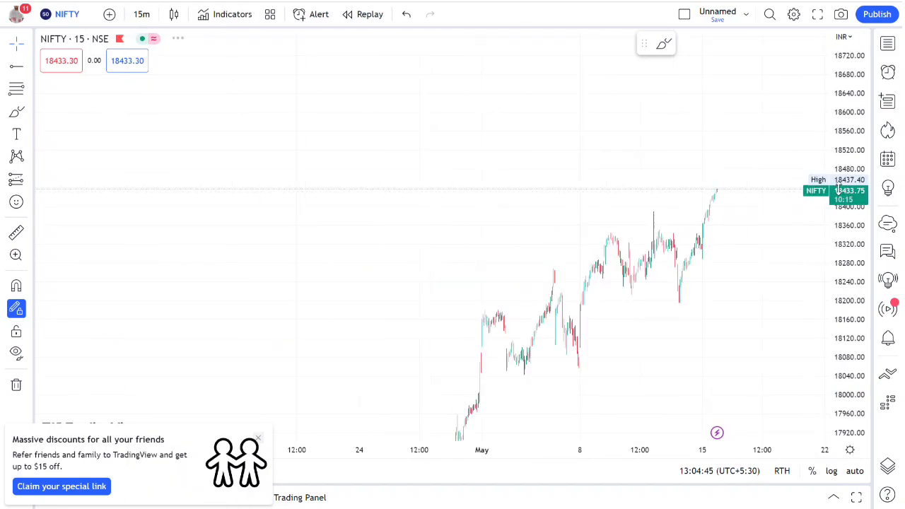
drag(826, 195, 829, 200)
scroll(662, 283, up, 5)
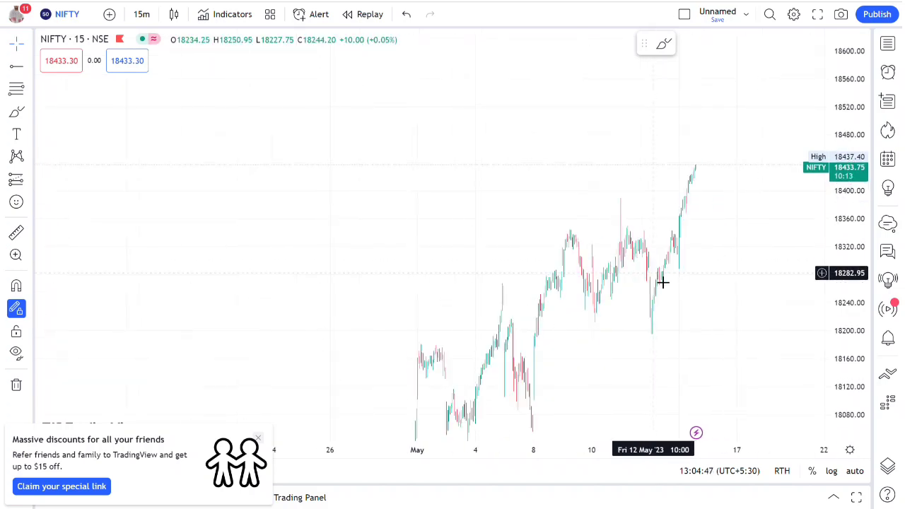
drag(717, 240, 751, 224)
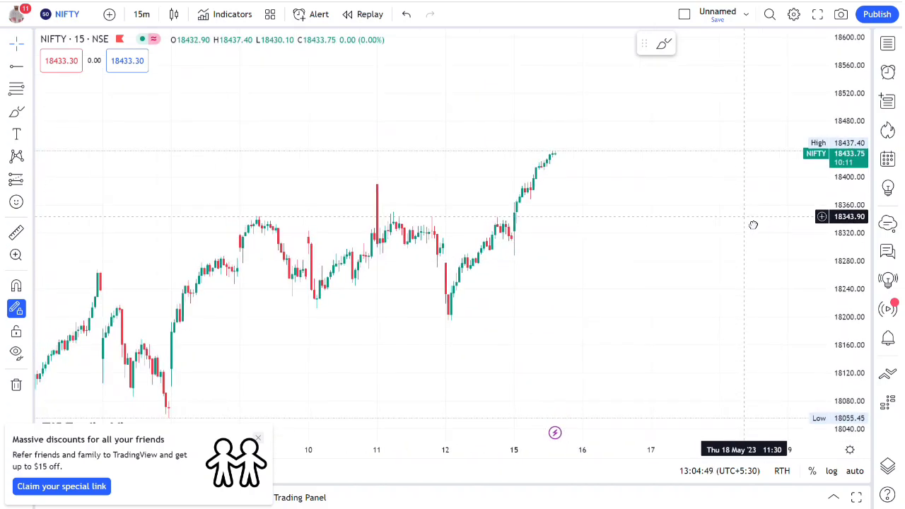
drag(675, 245, 780, 210)
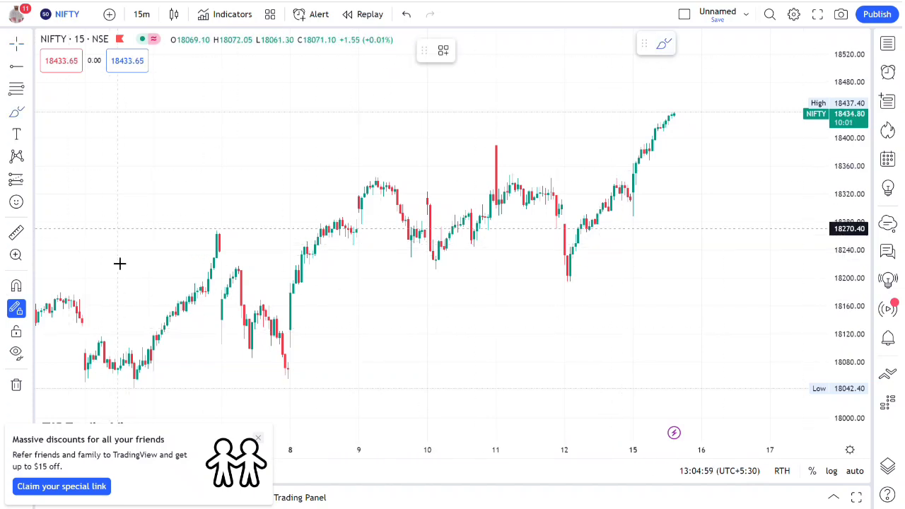
Brush two circled lows with a circled high between them, connect them with arrowed strokes, and draw support lines through the lows.
mouse_move(101, 213)
mouse_down()
mouse_move(79, 212)
mouse_move(132, 217)
mouse_move(111, 222)
mouse_move(118, 231)
mouse_move(184, 113)
mouse_move(214, 107)
mouse_move(192, 113)
mouse_move(202, 157)
mouse_move(201, 239)
mouse_move(178, 225)
mouse_move(203, 247)
mouse_move(205, 218)
mouse_move(187, 210)
mouse_up()
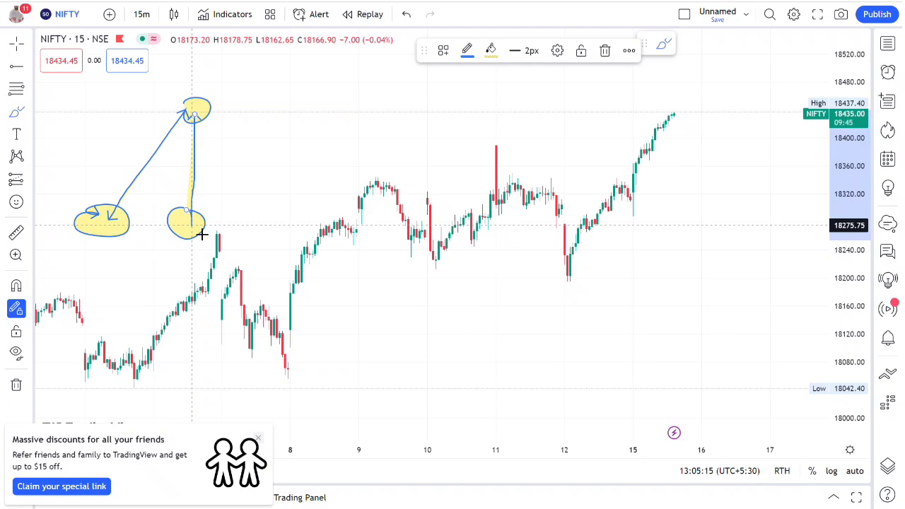
mouse_move(60, 218)
mouse_down()
mouse_move(339, 268)
mouse_move(332, 261)
mouse_up()
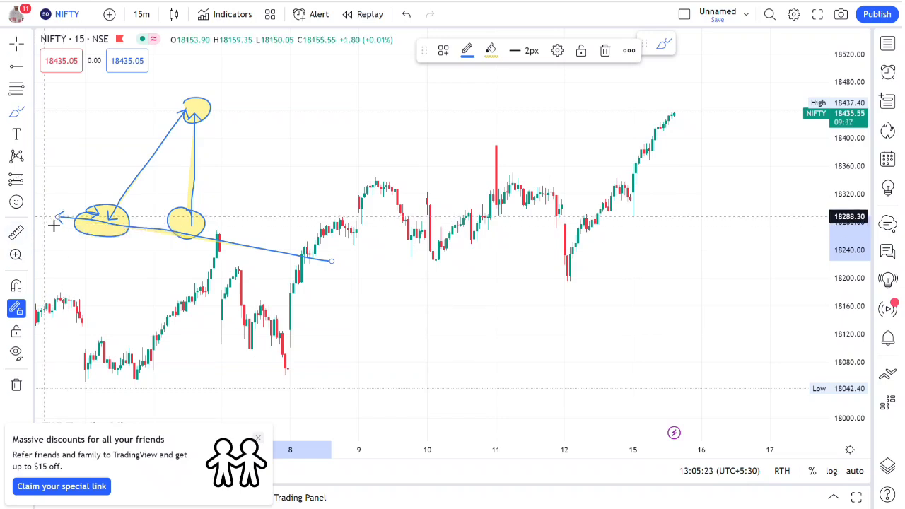
drag(67, 238, 283, 237)
click(266, 235)
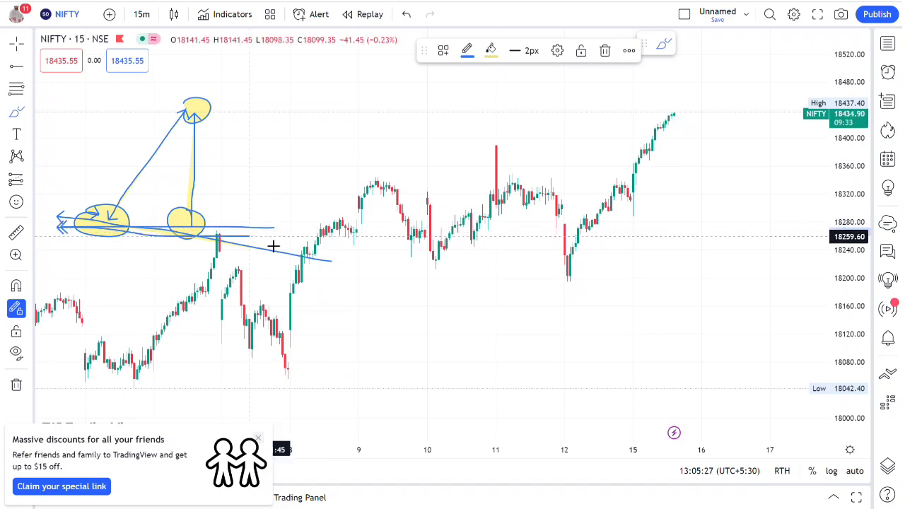
Continue the brushed price swings to a second high, a third low and another rise, and draw a horizontal resistance line through the highs.
mouse_move(205, 232)
mouse_down()
mouse_move(278, 134)
mouse_move(275, 121)
mouse_move(264, 128)
mouse_move(287, 96)
mouse_up()
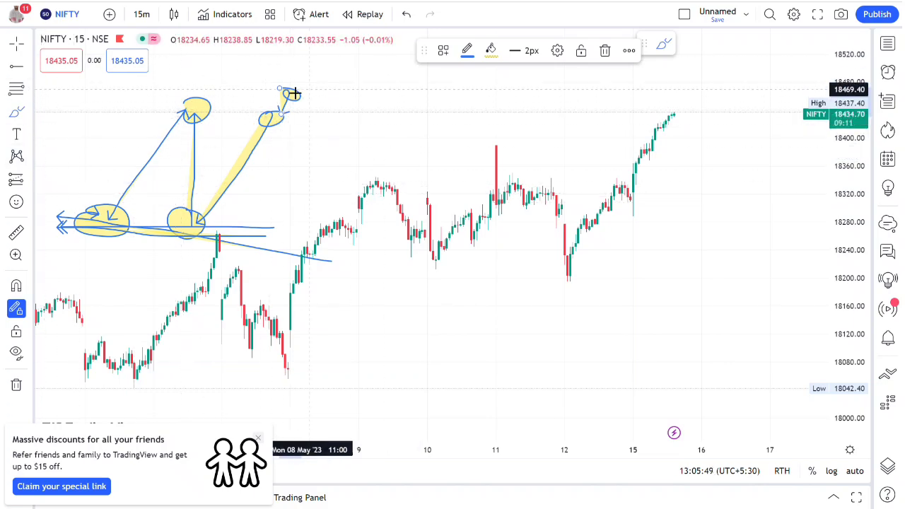
mouse_move(286, 113)
mouse_down()
mouse_move(317, 224)
mouse_move(303, 222)
mouse_move(304, 241)
mouse_move(307, 223)
mouse_move(355, 184)
mouse_move(380, 99)
mouse_up()
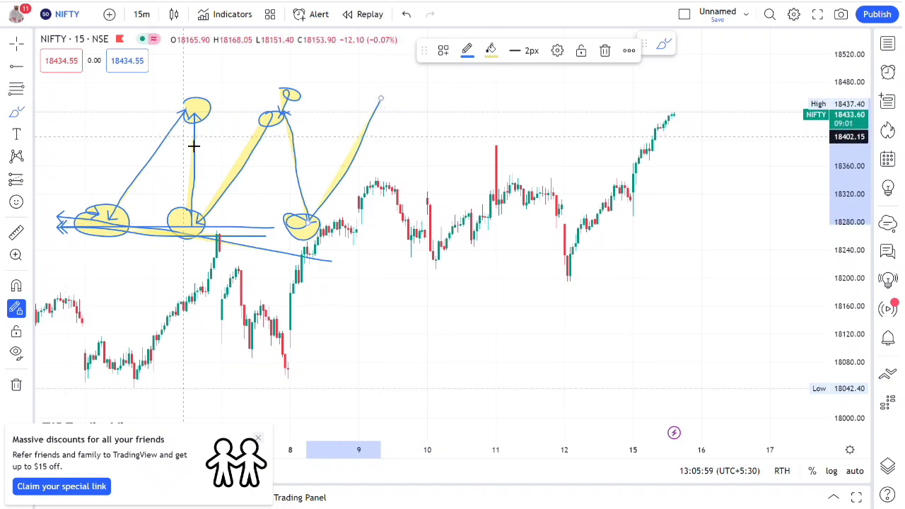
drag(57, 110, 398, 115)
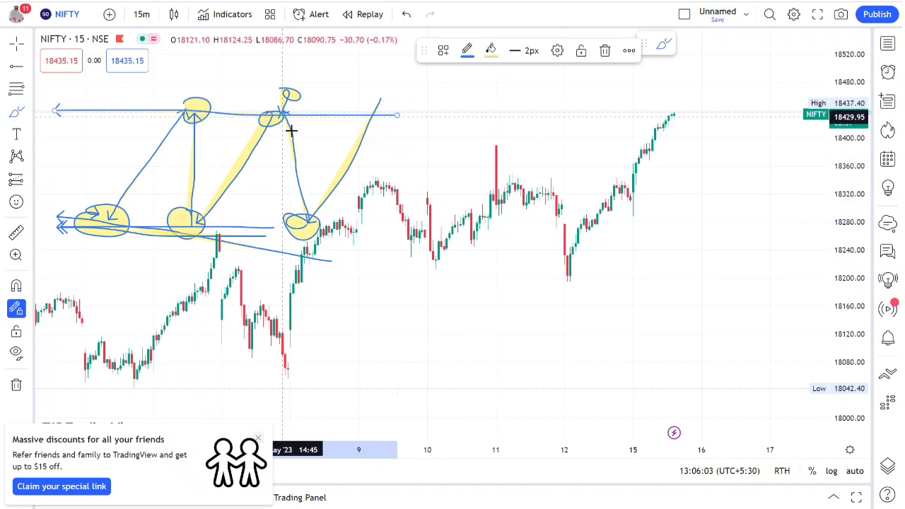
Brush boxes around the second high and the third low of the sketch, with a pointing stroke at each.
mouse_move(293, 94)
mouse_down()
mouse_move(313, 99)
mouse_move(297, 134)
mouse_move(330, 119)
mouse_move(375, 52)
mouse_up()
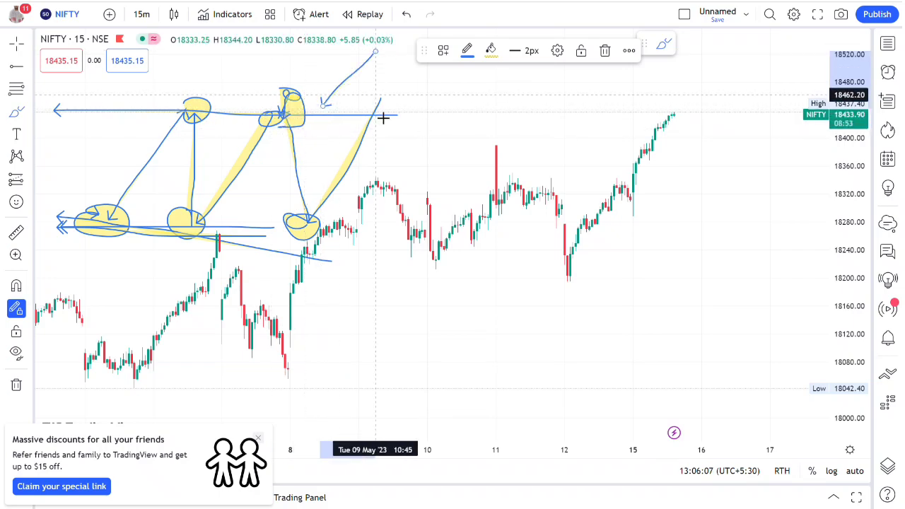
mouse_move(297, 232)
mouse_down()
mouse_move(295, 273)
mouse_move(354, 222)
mouse_move(281, 238)
mouse_move(287, 233)
mouse_up()
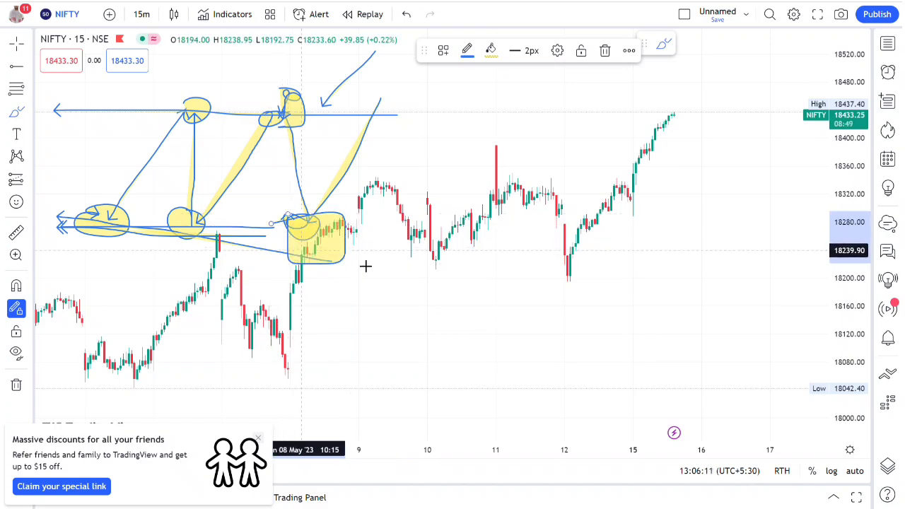
drag(345, 265, 386, 370)
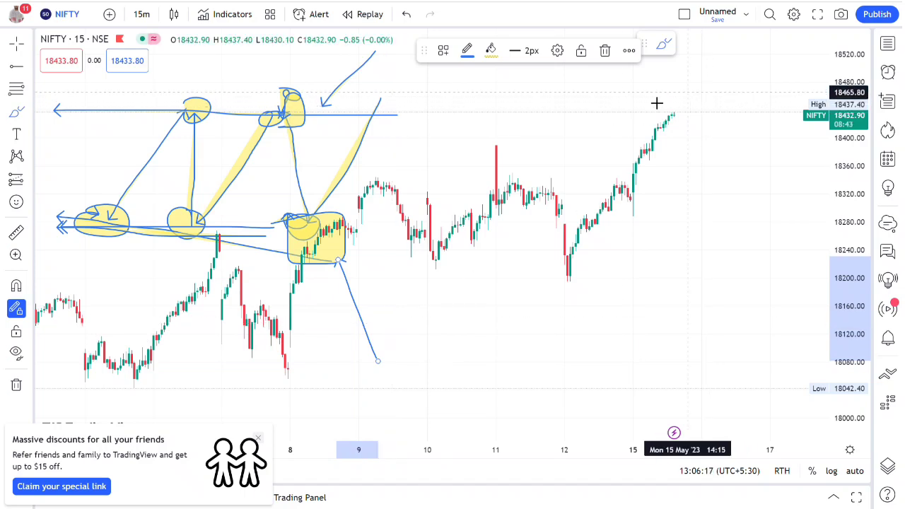
Delete the last brush stroke and remove all remaining drawings from the chart.
click(605, 51)
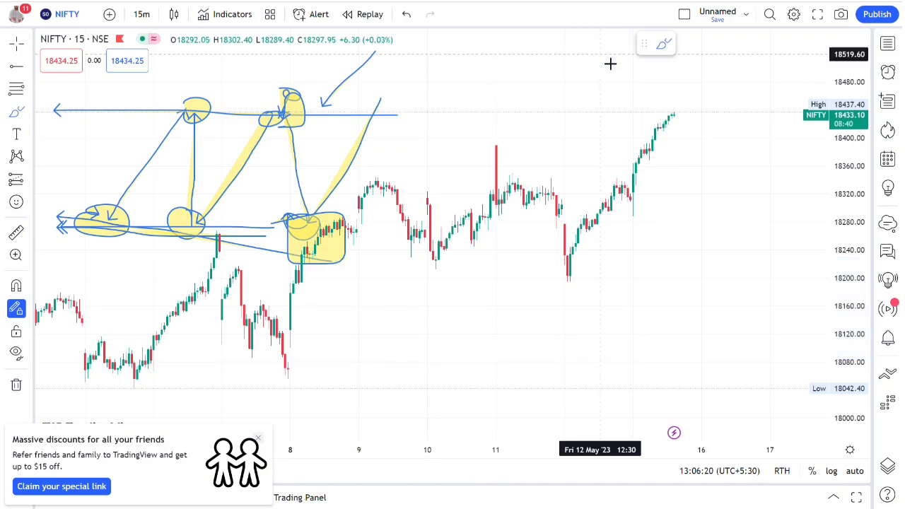
click(16, 384)
click(69, 385)
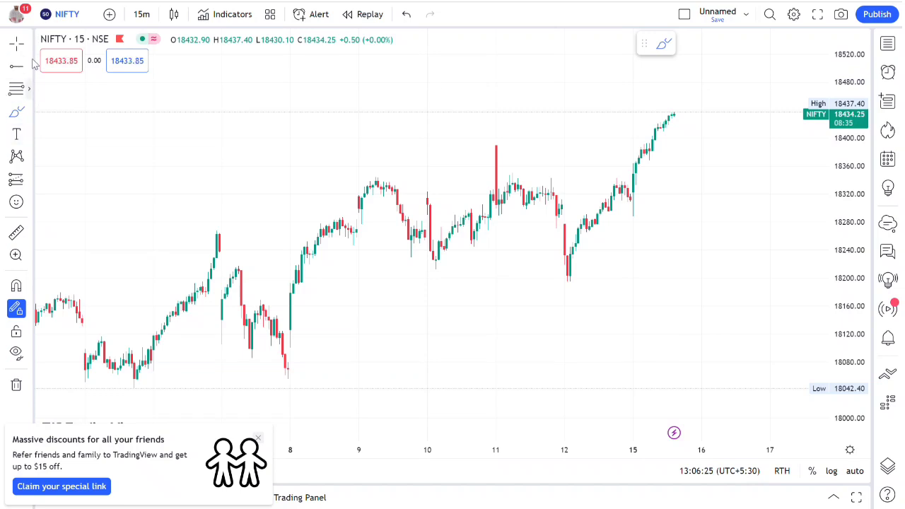
Draw two thin rectangles as a resistance zone at about 18340–18347 and a support zone at about 18218–18226.
click(29, 114)
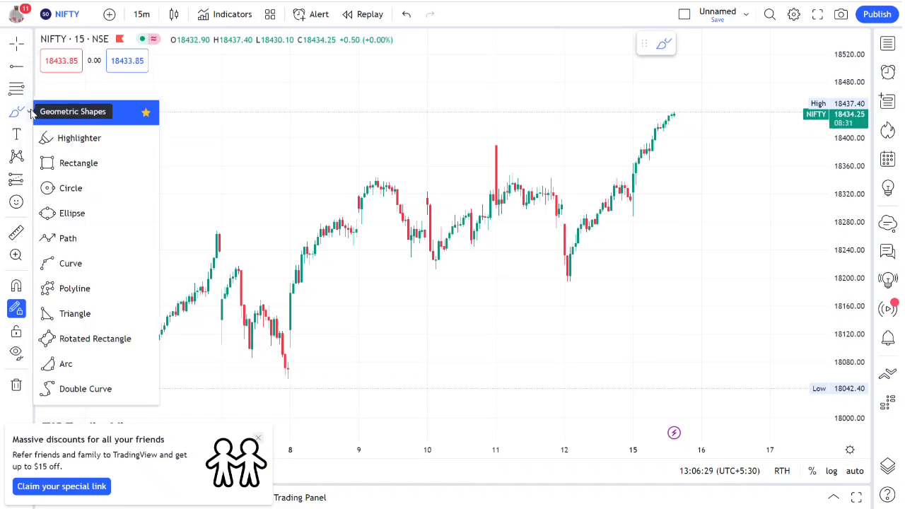
click(62, 167)
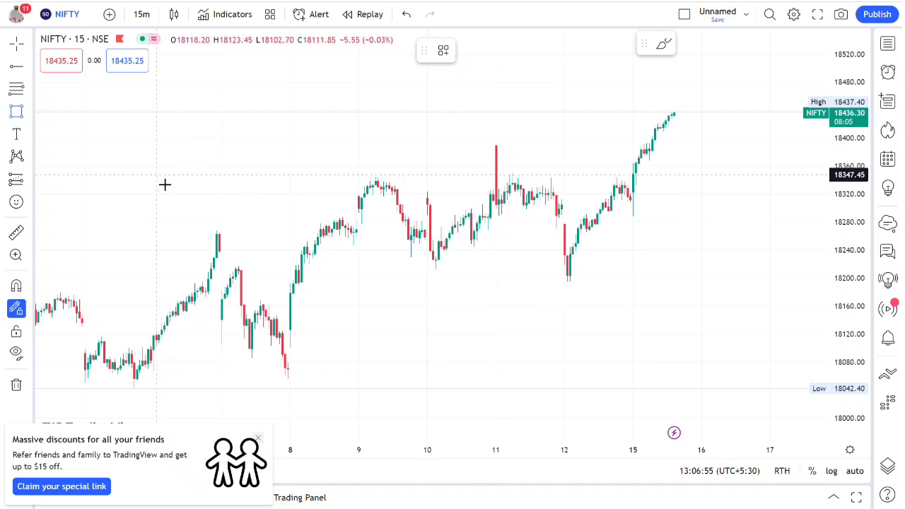
mouse_move(156, 176)
mouse_down()
mouse_move(680, 175)
mouse_move(729, 188)
mouse_up()
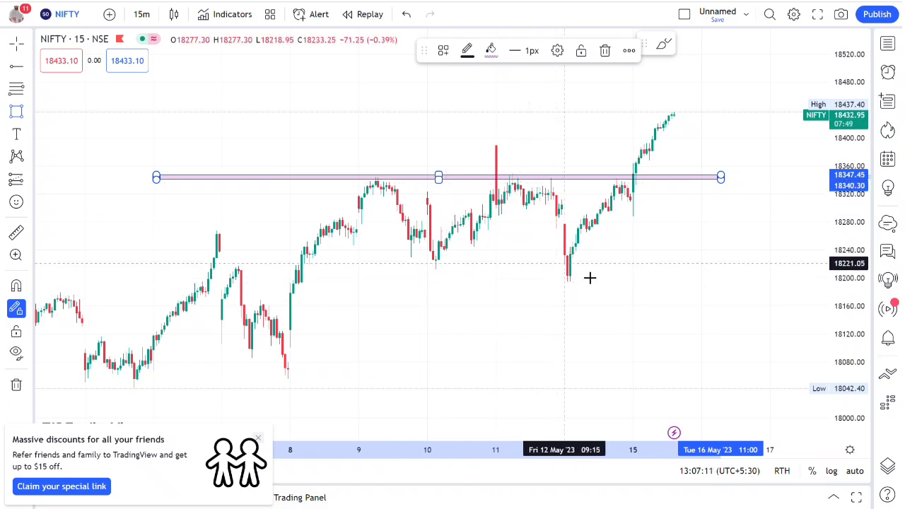
drag(222, 261, 680, 265)
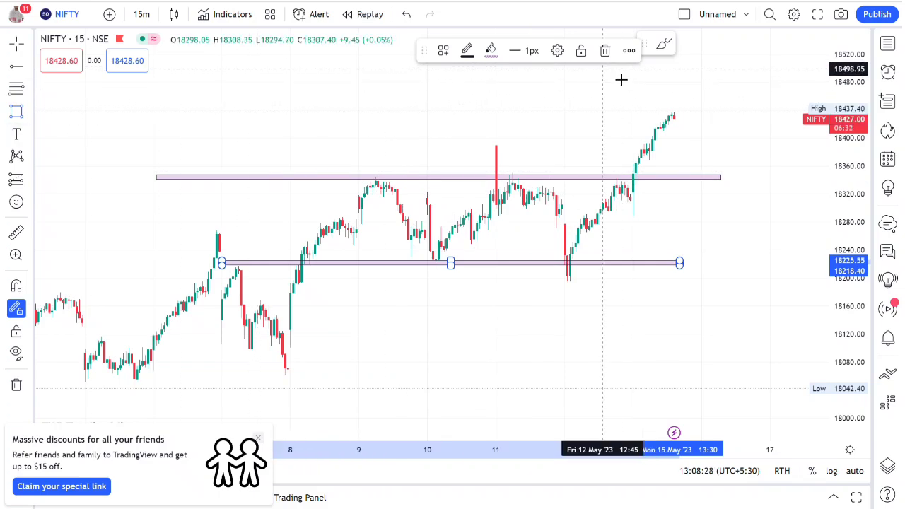
Mark the 15 May breakout with a rectangle from about 18310 to 18358, and brush an arrowed stroke along the rise above it.
drag(635, 201, 679, 173)
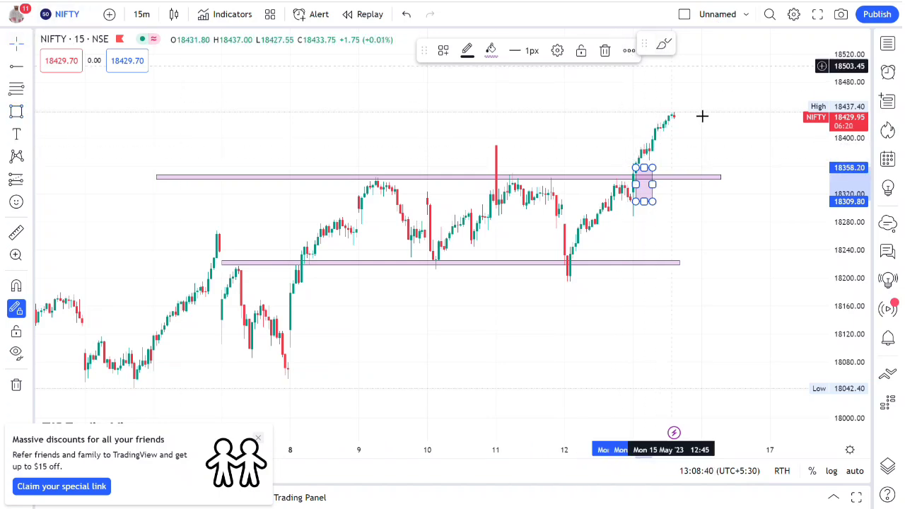
drag(688, 144, 579, 202)
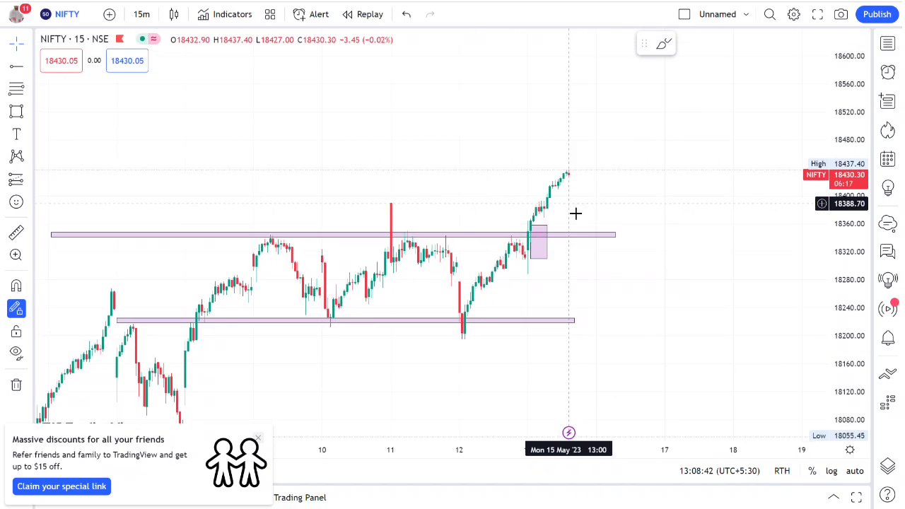
click(664, 44)
mouse_move(555, 225)
mouse_down()
mouse_move(592, 177)
mouse_move(596, 189)
mouse_up()
scroll(685, 179, down, 3)
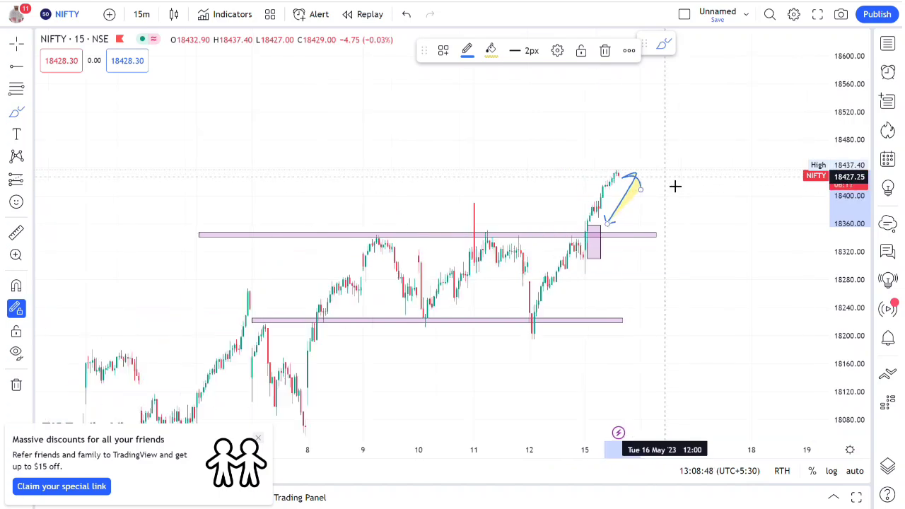
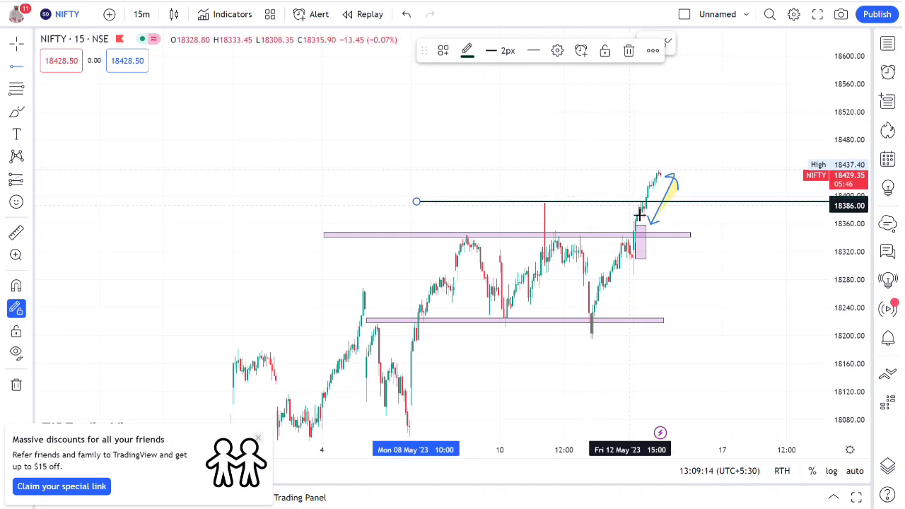
Delete the horizontal ray at the 11 May spike's high and remove all remaining drawings from the chart.
scroll(653, 217, right, 5)
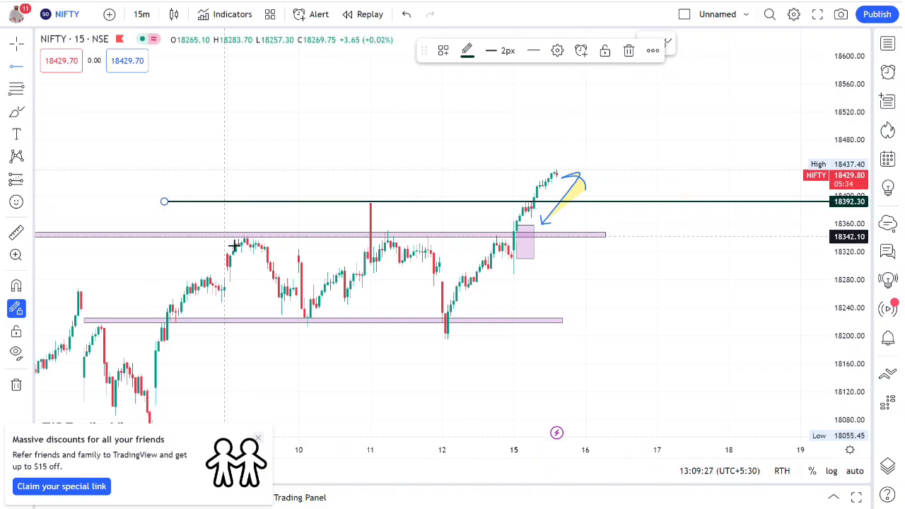
scroll(226, 234, down, 2)
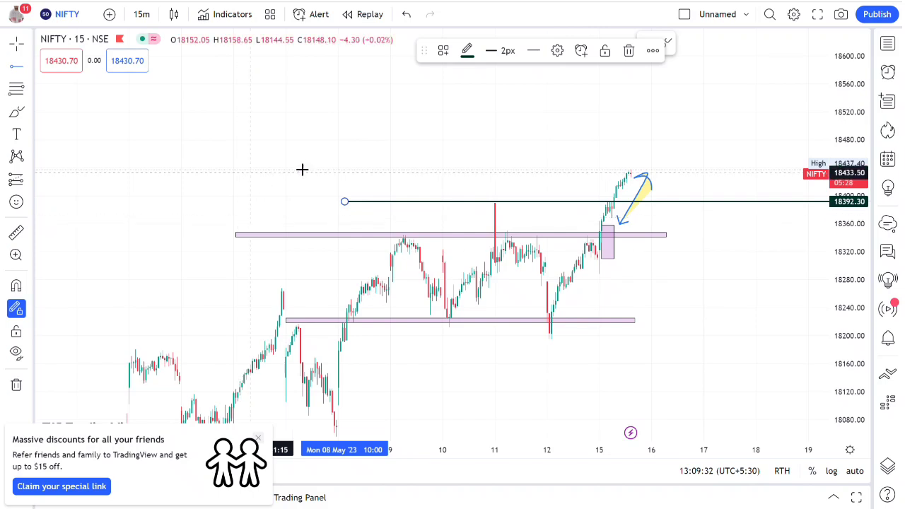
click(629, 50)
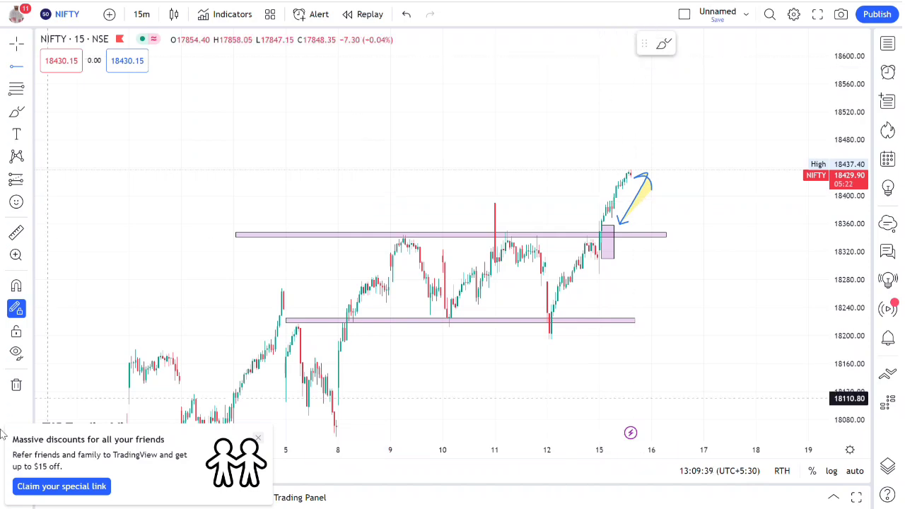
click(15, 387)
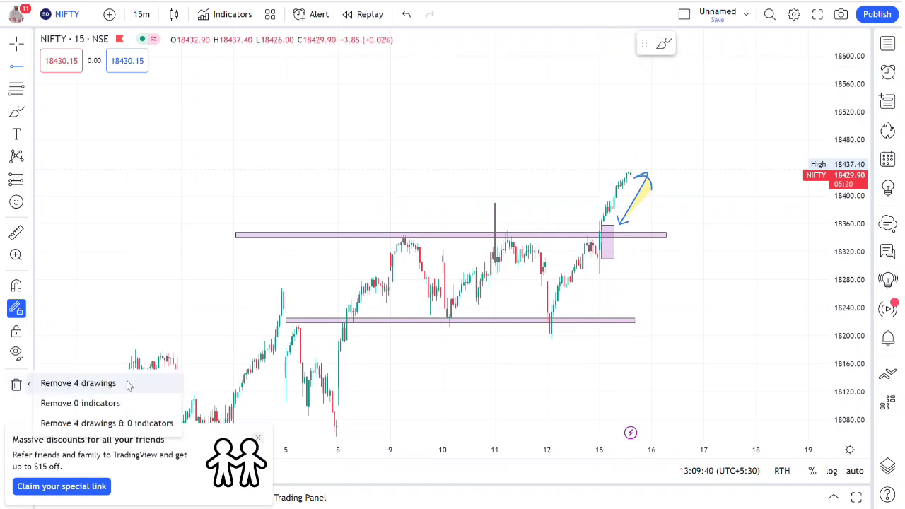
click(78, 383)
Brush a large candle with a body from about 18433 to 18610 and wicks at both ends, plus an arrow linking the body to a letter B.
scroll(254, 250, up, 3)
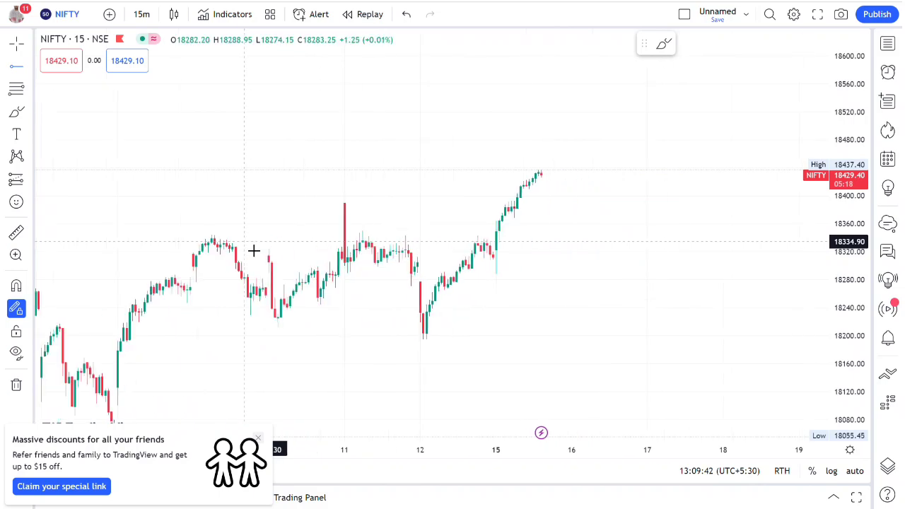
scroll(602, 275, down, 2)
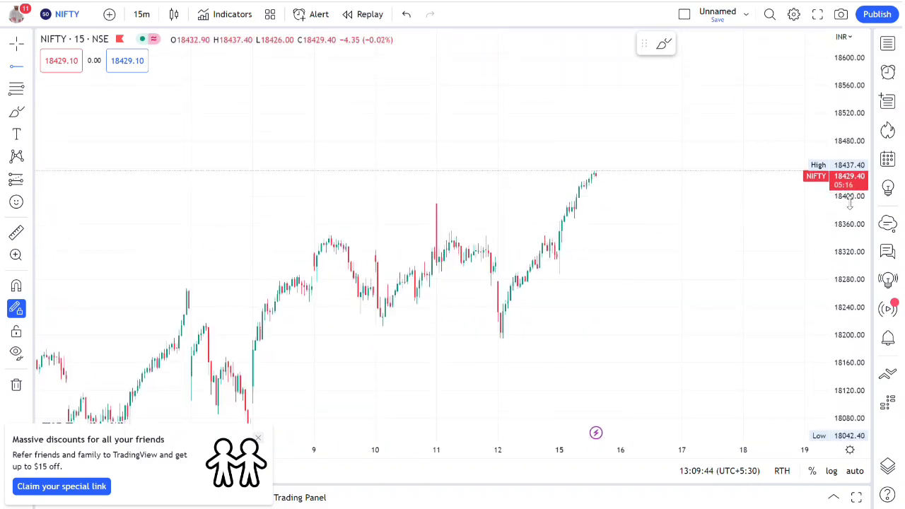
click(661, 47)
mouse_move(273, 108)
mouse_down()
mouse_move(267, 196)
mouse_move(315, 192)
mouse_move(319, 116)
mouse_move(276, 109)
mouse_up()
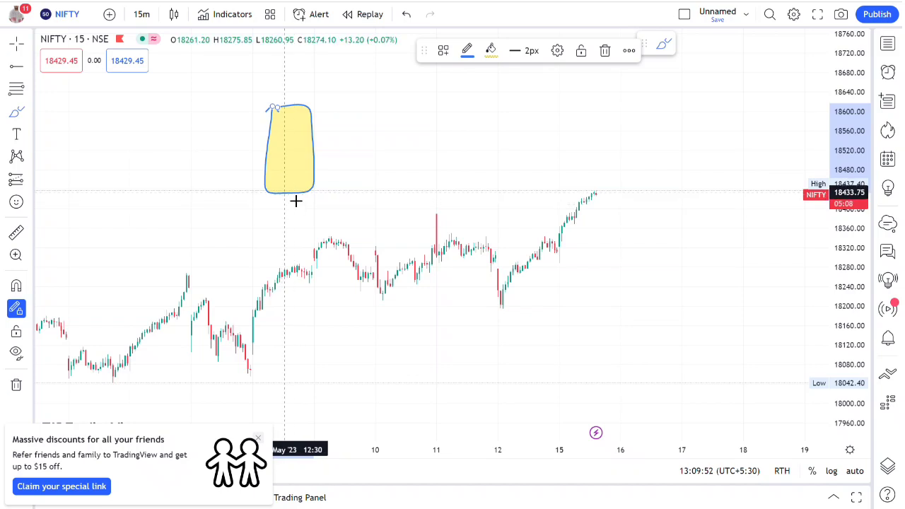
drag(286, 241, 286, 196)
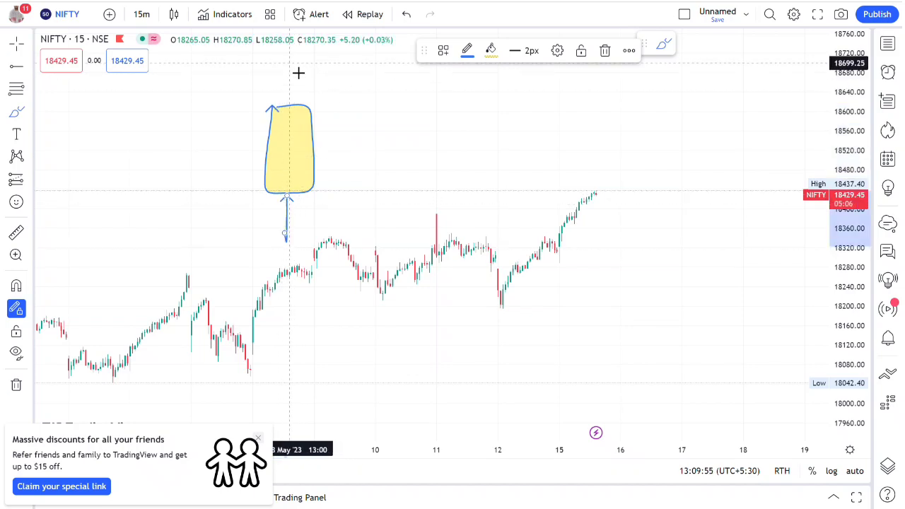
drag(289, 67, 289, 105)
drag(317, 139, 466, 139)
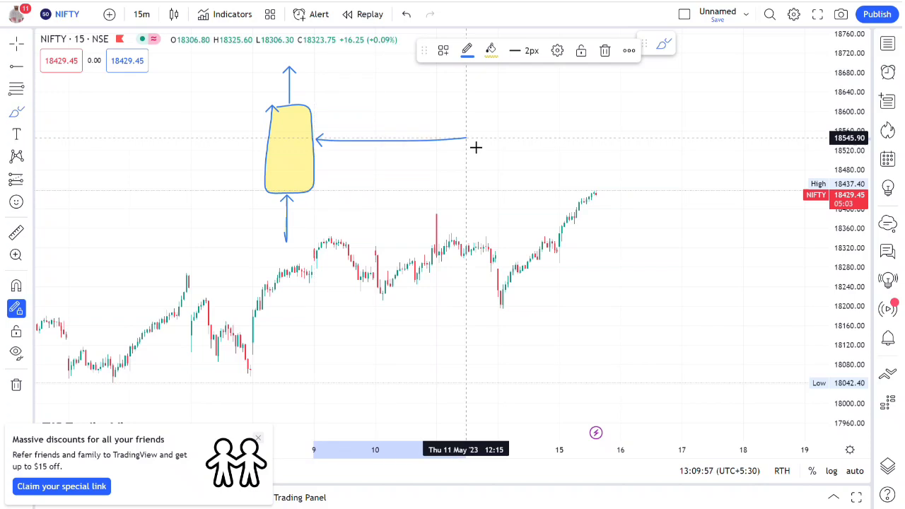
mouse_move(499, 114)
mouse_down()
mouse_move(507, 99)
mouse_move(549, 163)
mouse_up()
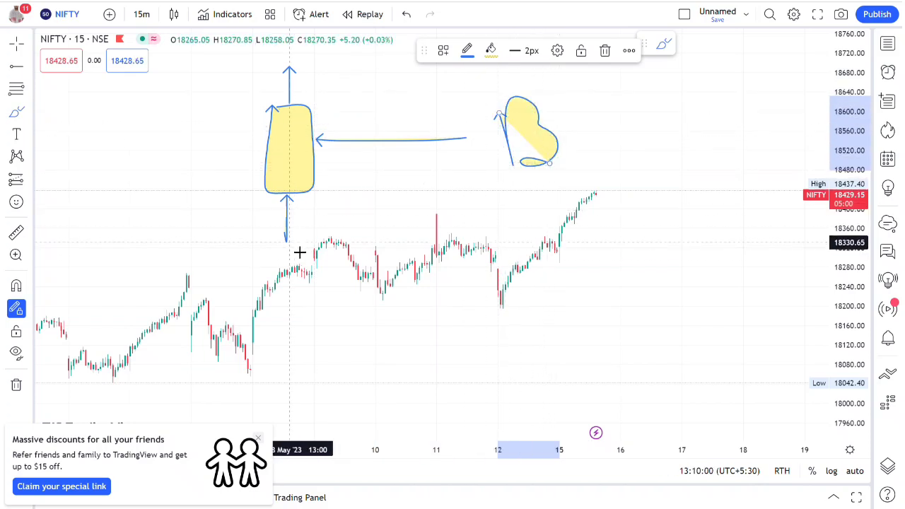
Brush arrowed strokes pointing at the ends and middles of the sketched candle's upper and lower wicks, and one along the body's lower edge.
drag(290, 244, 358, 245)
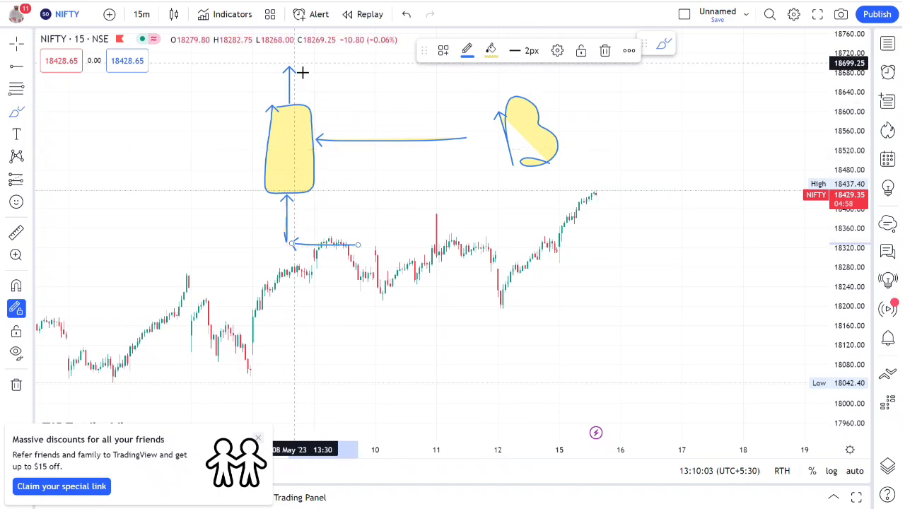
drag(357, 55, 294, 66)
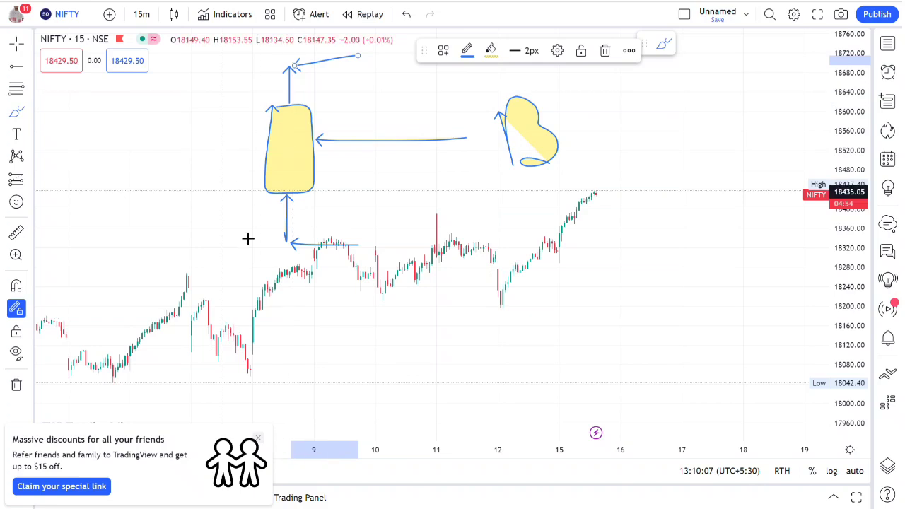
drag(288, 219, 389, 218)
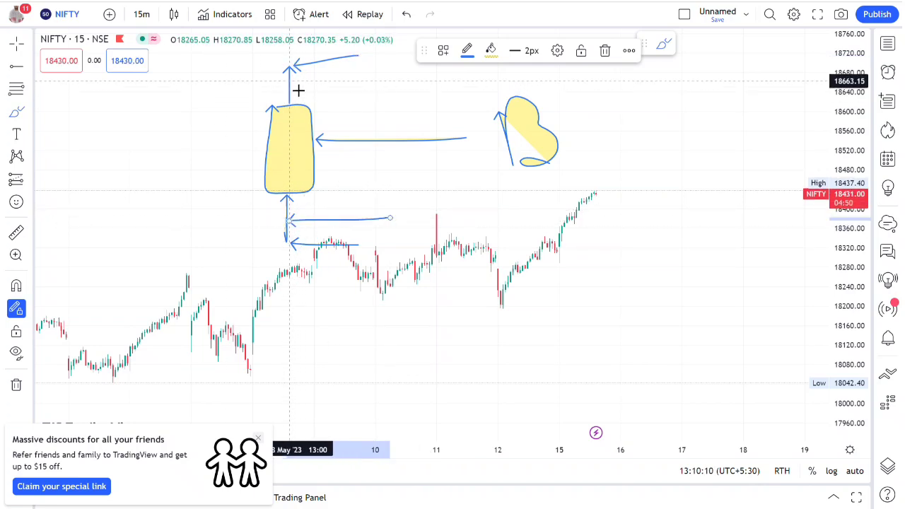
drag(292, 80, 378, 67)
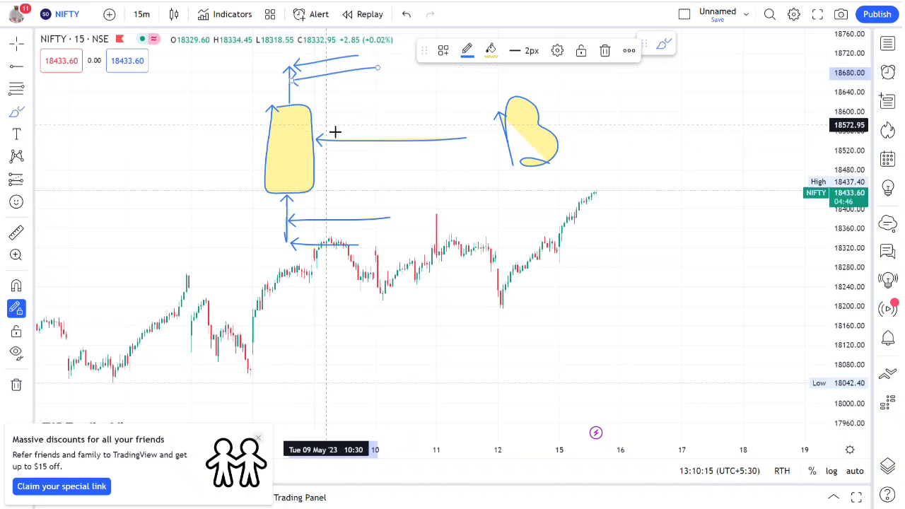
mouse_move(285, 202)
mouse_down()
mouse_move(309, 204)
mouse_move(326, 189)
mouse_up()
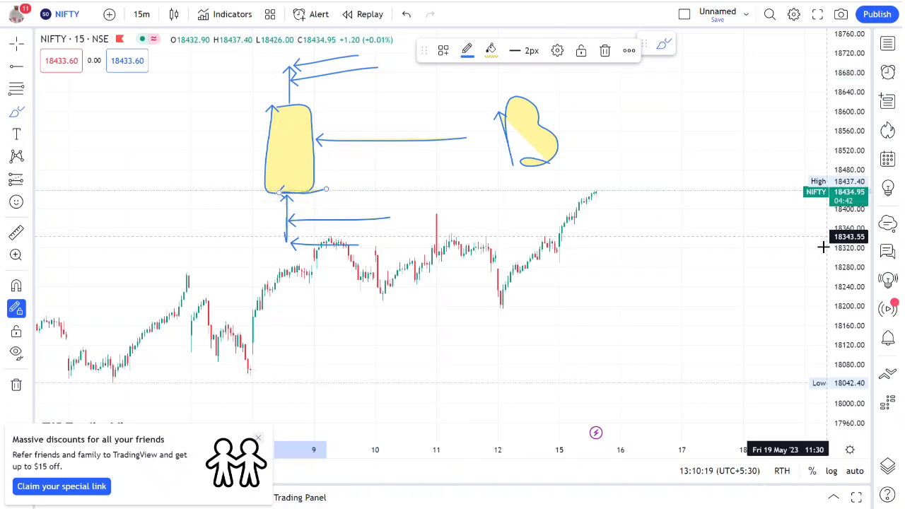
Brush a second candle around 16 May with a body from about 18285 to 18402, wicks on both sides and a double-headed arrow above it.
mouse_move(596, 263)
mouse_down()
mouse_move(642, 263)
mouse_move(658, 345)
mouse_move(657, 313)
mouse_up()
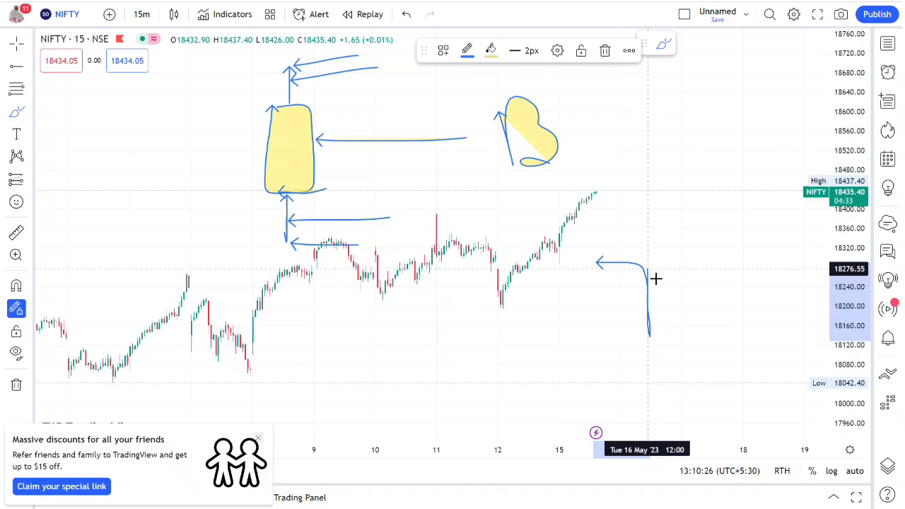
mouse_move(655, 275)
mouse_down()
mouse_move(669, 273)
mouse_move(660, 182)
mouse_up()
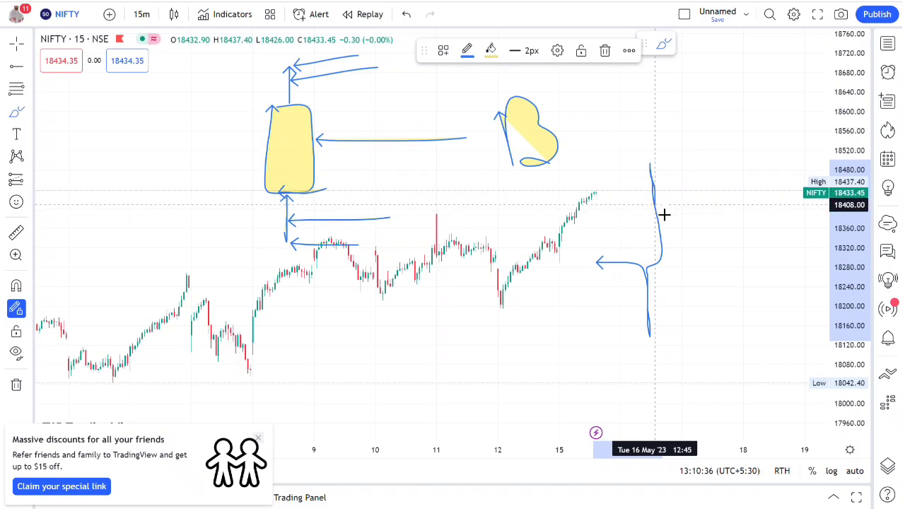
mouse_move(663, 215)
mouse_down()
mouse_move(630, 217)
mouse_move(603, 264)
mouse_up()
drag(633, 207, 633, 151)
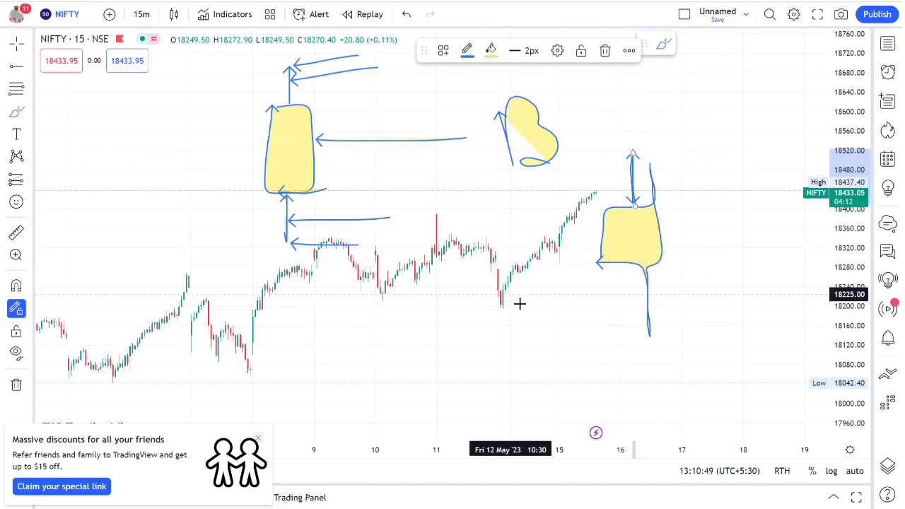
Brush horizontal arrowed strokes at the second candle's body bottom, body top, upper wick end and lower wick end.
scroll(519, 304, up, 3)
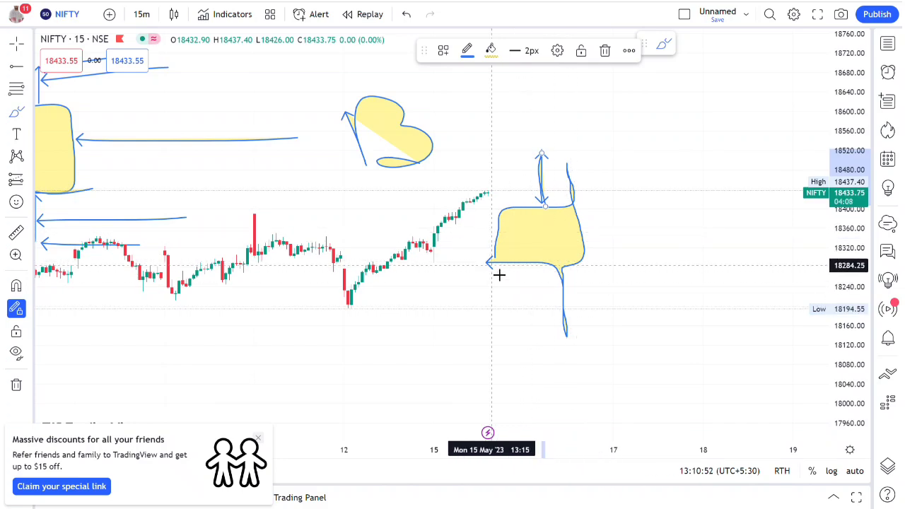
drag(495, 265, 667, 263)
drag(488, 203, 736, 202)
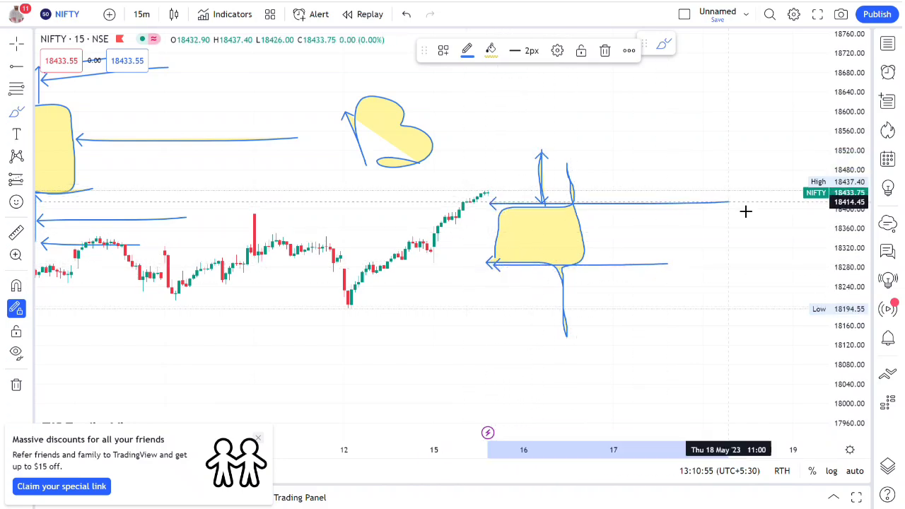
drag(543, 147, 714, 147)
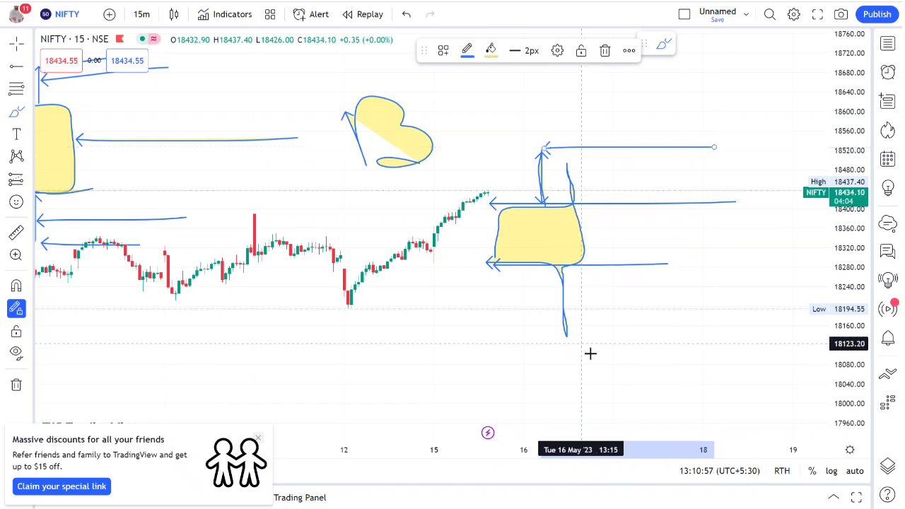
drag(581, 332, 666, 329)
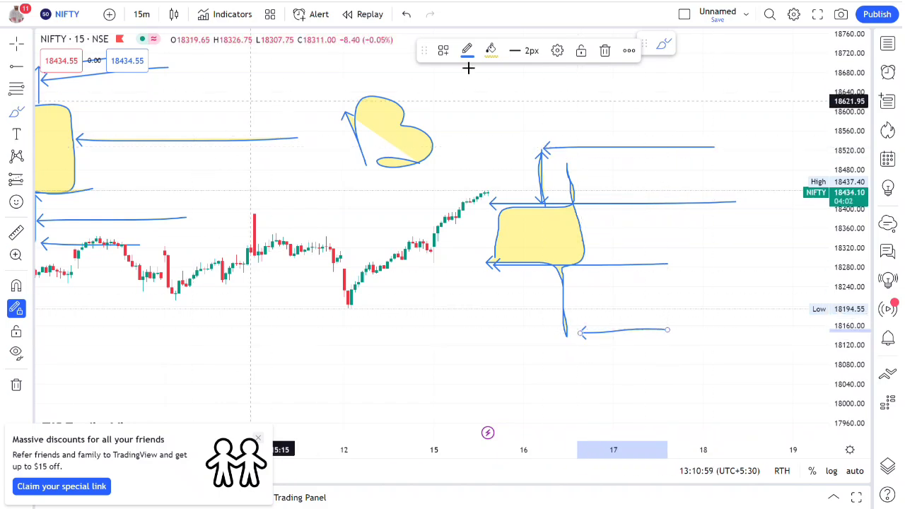
Delete the stroke at the lower wick's end and remove all remaining drawings from the chart.
click(606, 51)
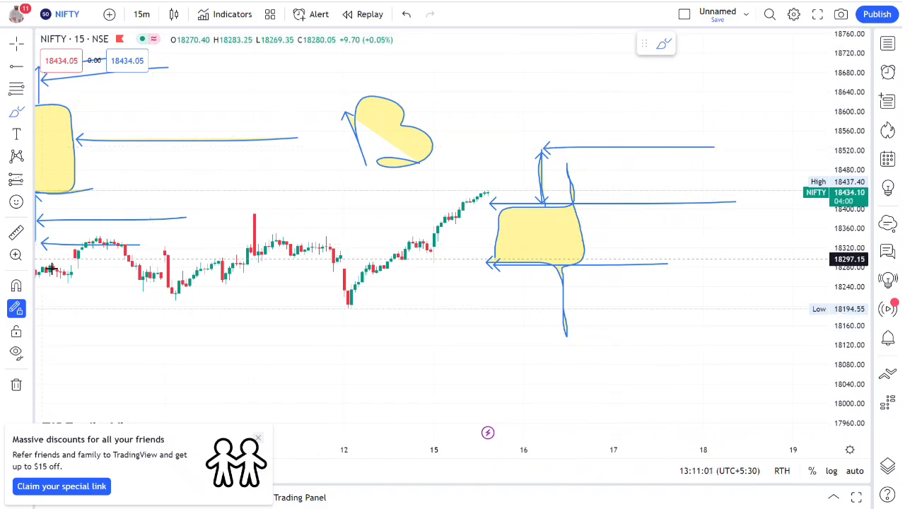
click(16, 384)
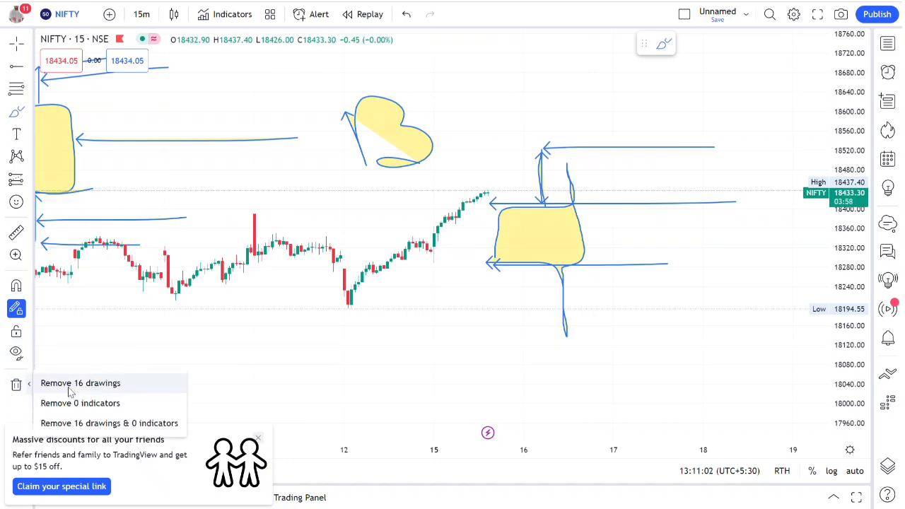
click(65, 383)
Brush two small circles above the price at about 18545 and 18630, and a rising stroke passing through both.
scroll(248, 348, down, 2)
scroll(326, 351, up, 3)
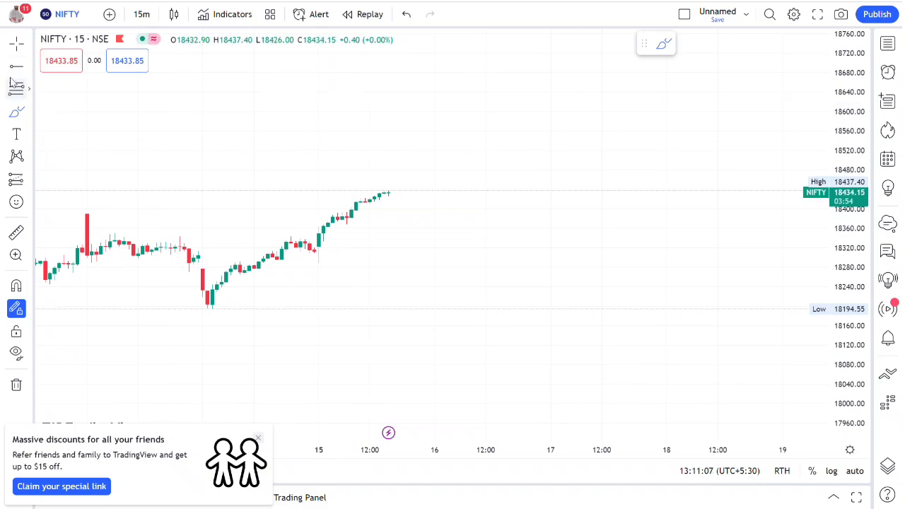
mouse_move(244, 129)
mouse_down()
mouse_move(243, 151)
mouse_move(261, 133)
mouse_move(261, 144)
mouse_up()
mouse_move(333, 93)
mouse_down()
mouse_move(382, 103)
mouse_move(333, 101)
mouse_up()
mouse_move(162, 172)
mouse_down()
mouse_move(257, 155)
mouse_move(403, 99)
mouse_up()
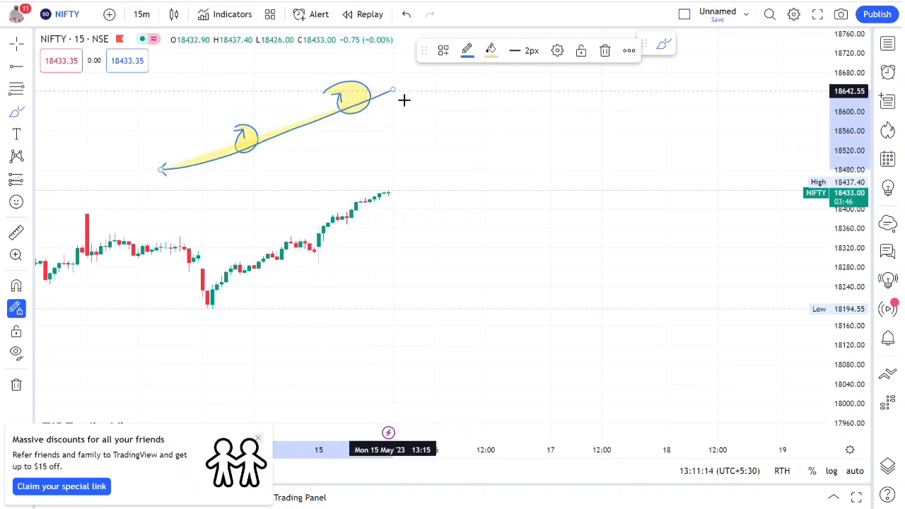
Delete the rising stroke through the circles and remove both circles from the chart.
click(605, 51)
click(16, 384)
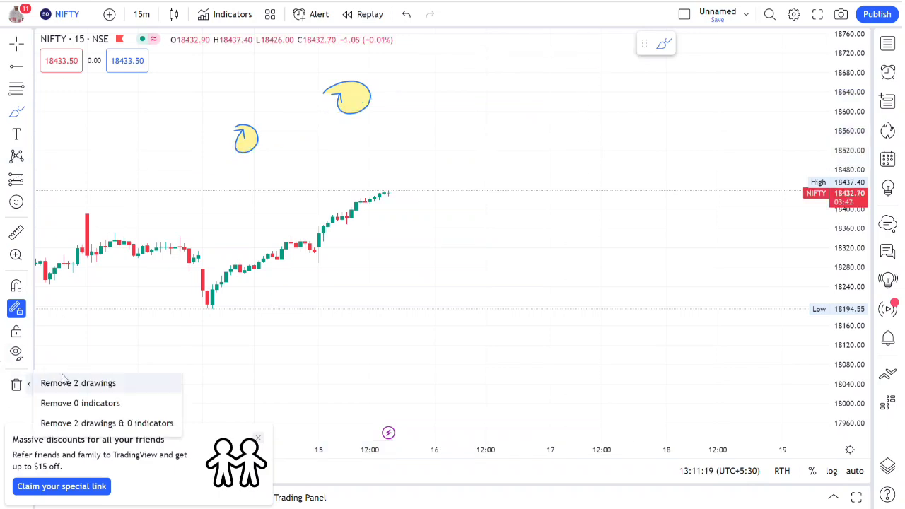
click(64, 381)
Draw two rising trend lines as a channel, the lower from about 17969 to 18353 and the upper from about 18237 to 18552.
scroll(155, 234, down, 5)
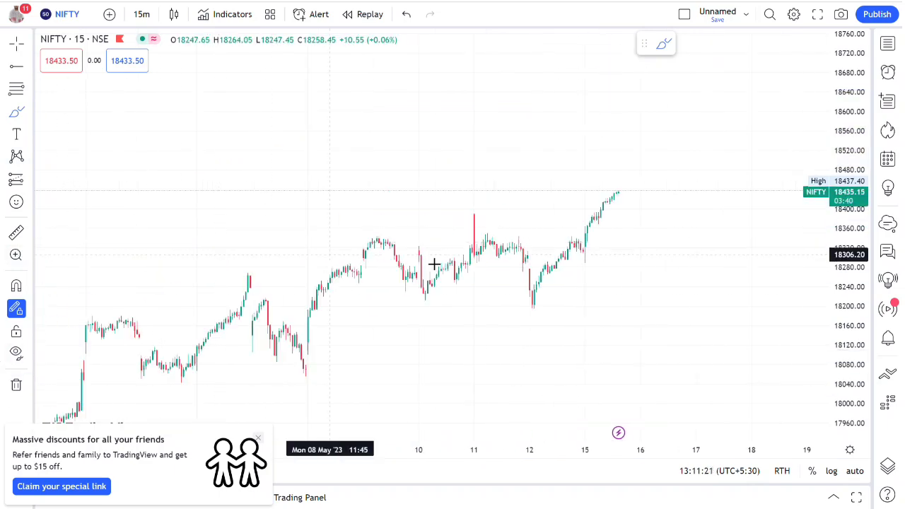
scroll(867, 191, down, 5)
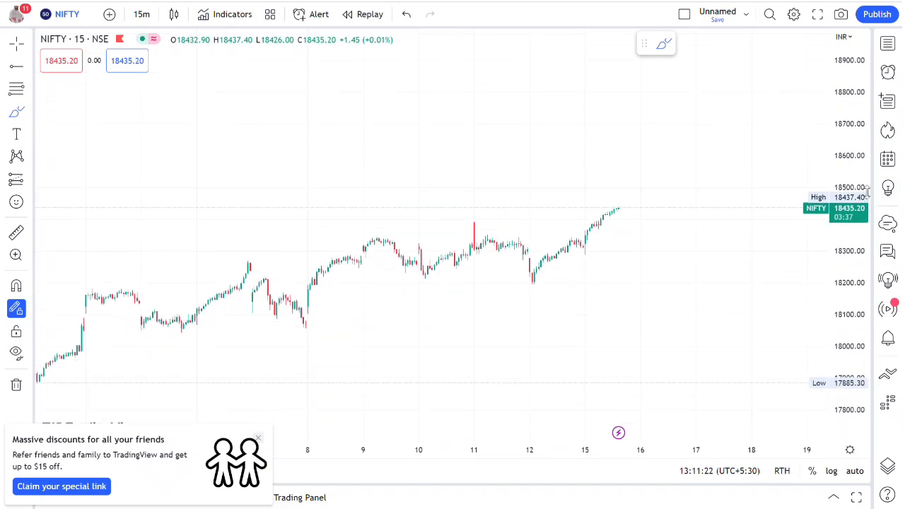
click(29, 66)
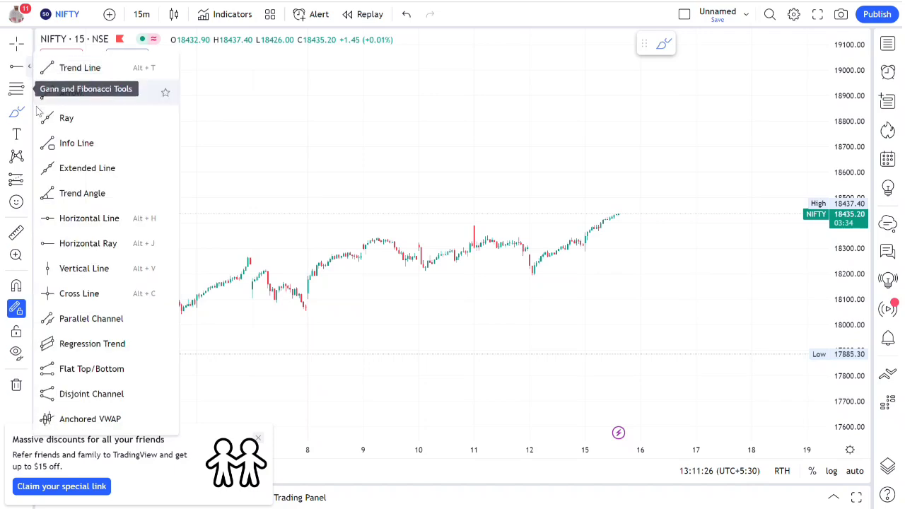
click(60, 75)
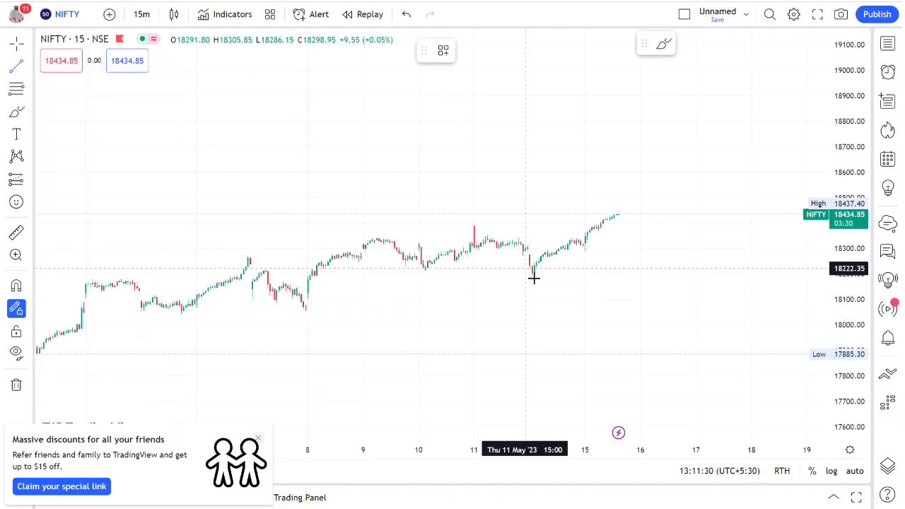
click(191, 342)
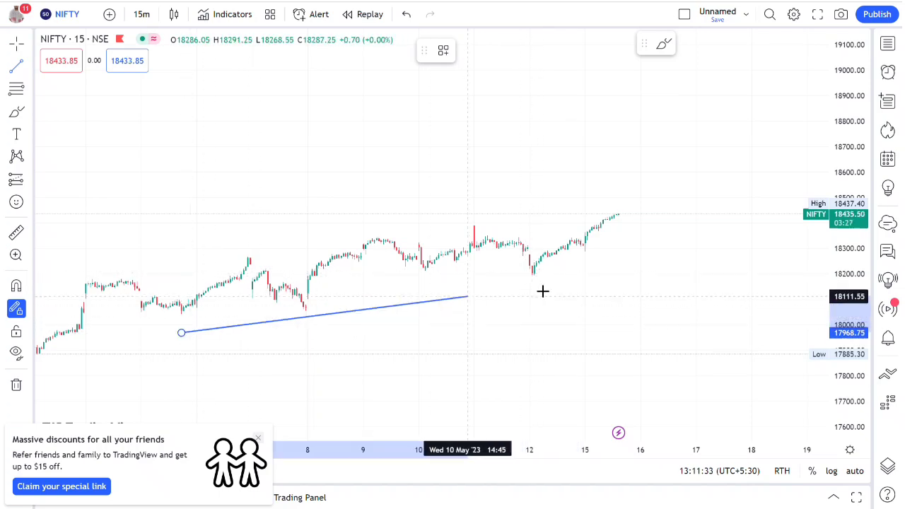
click(765, 235)
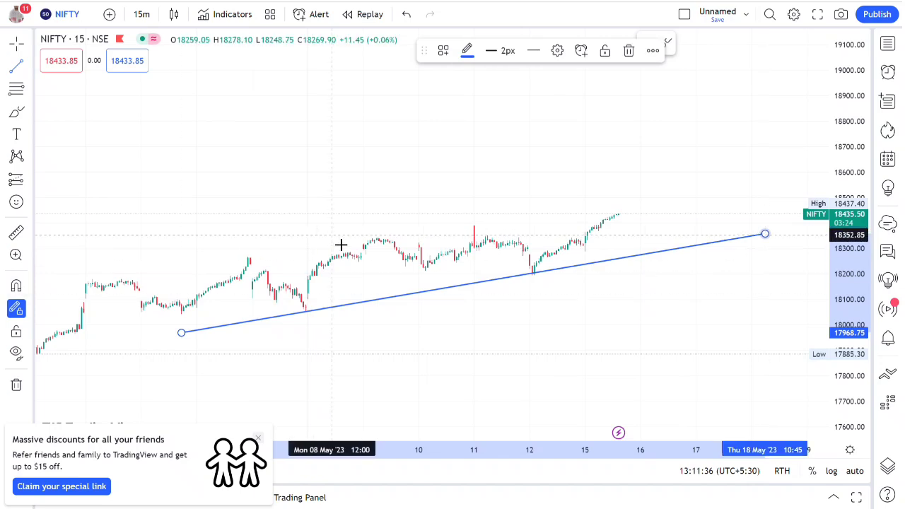
click(173, 273)
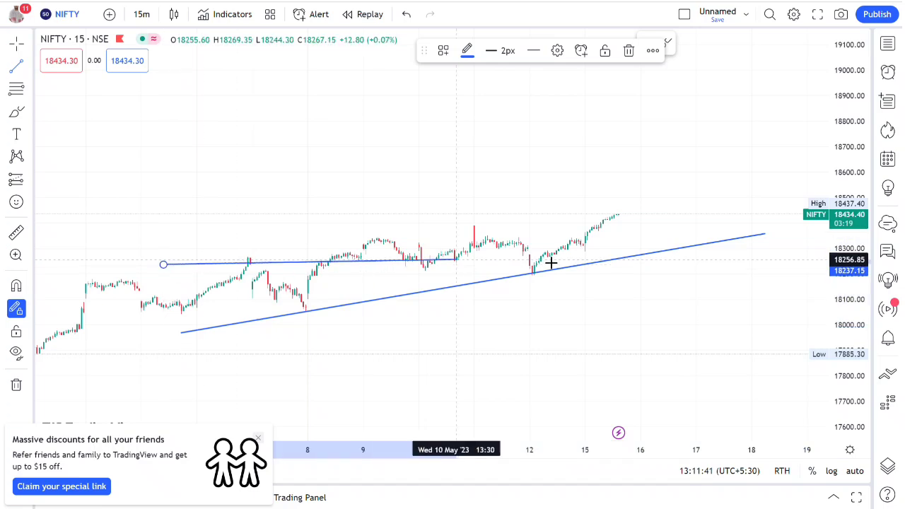
click(776, 194)
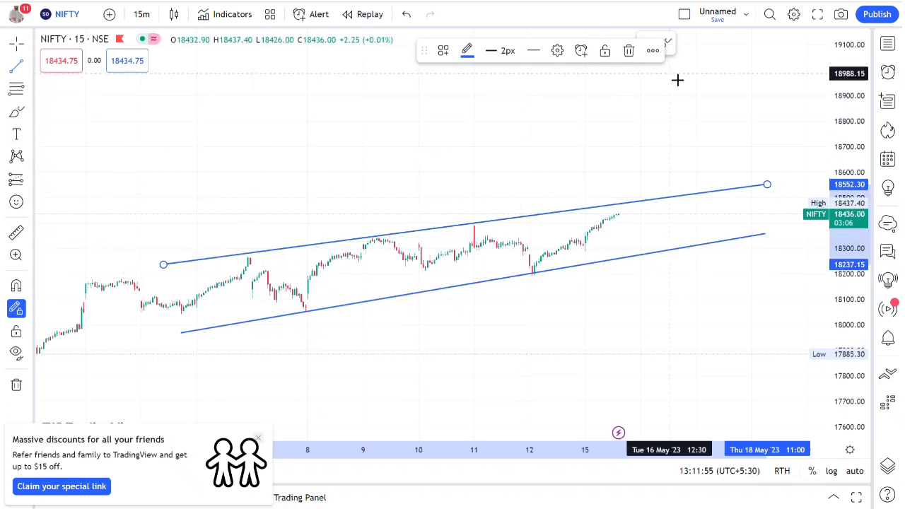
Delete the upper trend line and undo the channel drawing until no trend line is left.
click(628, 51)
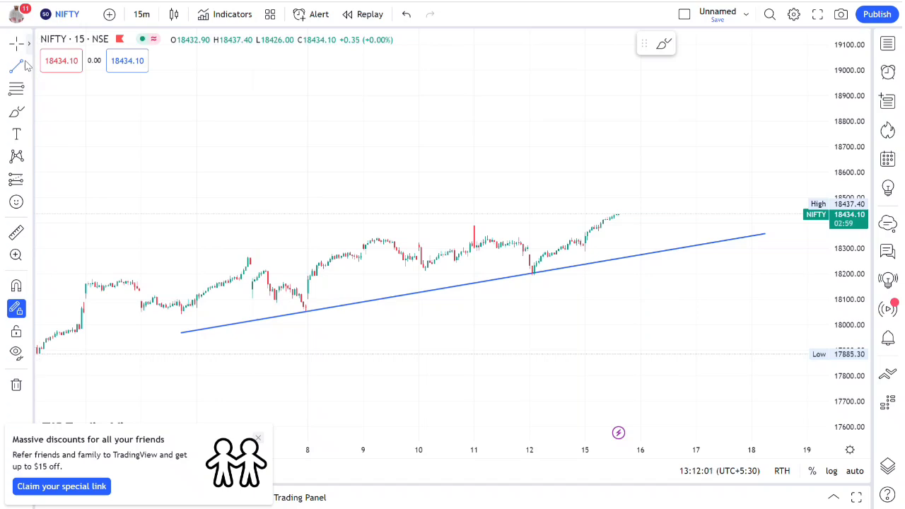
click(409, 17)
click(403, 18)
click(403, 20)
Draw a rising trend line from the 12 May low at about 18197 to about 18474 on 16 May.
scroll(623, 234, up, 2)
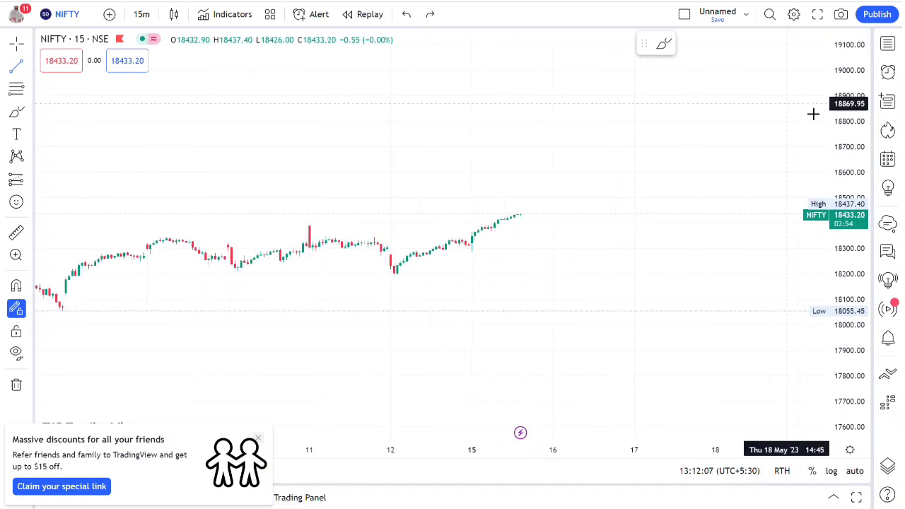
drag(848, 107, 683, 164)
scroll(582, 190, up, 3)
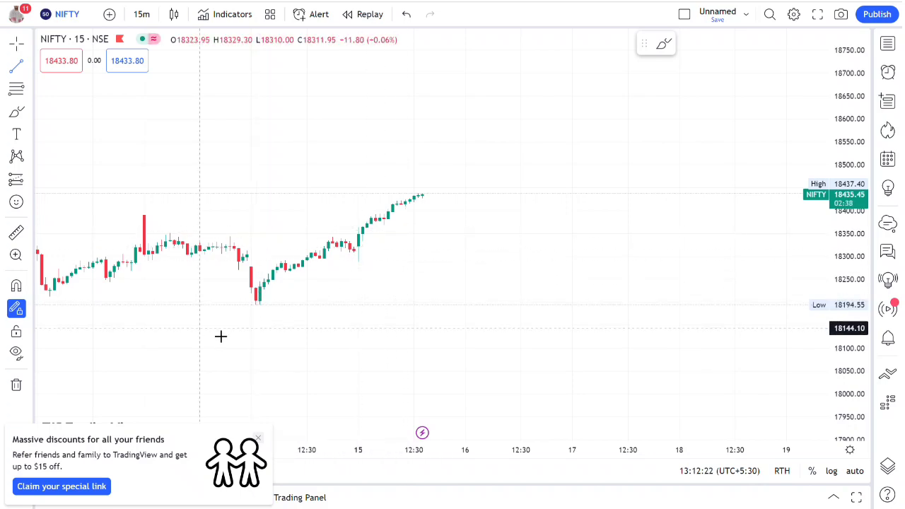
click(265, 311)
click(505, 179)
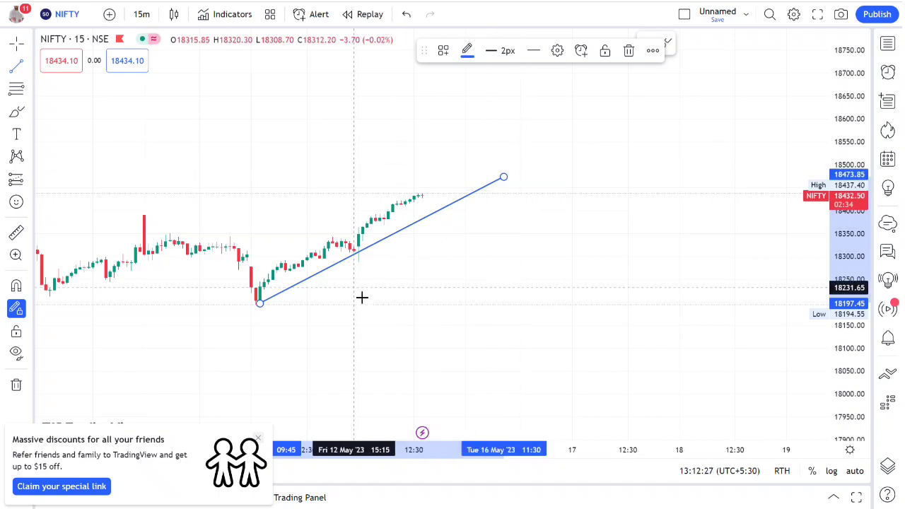
Extend the trend line's lower end down to about 18129 and clone it above the candles as a parallel line from about 18182 to 18527.
click(25, 46)
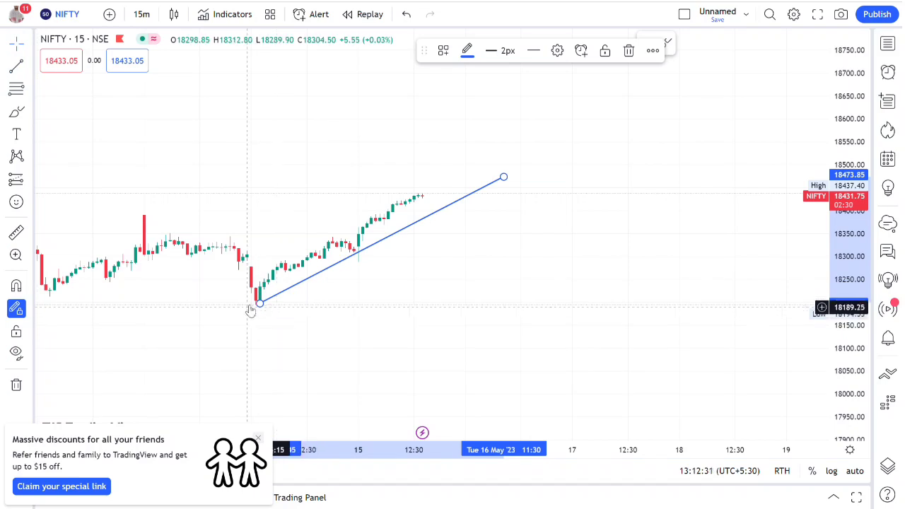
drag(259, 303, 199, 334)
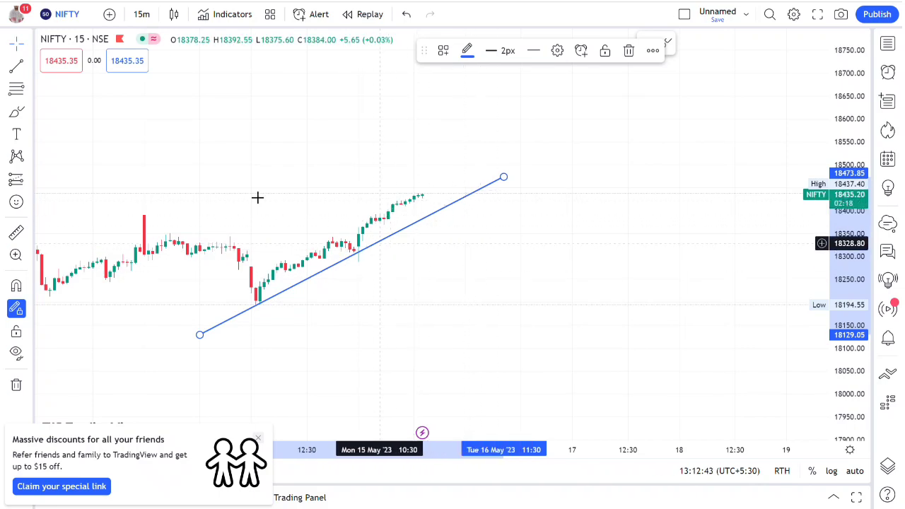
right_click(309, 286)
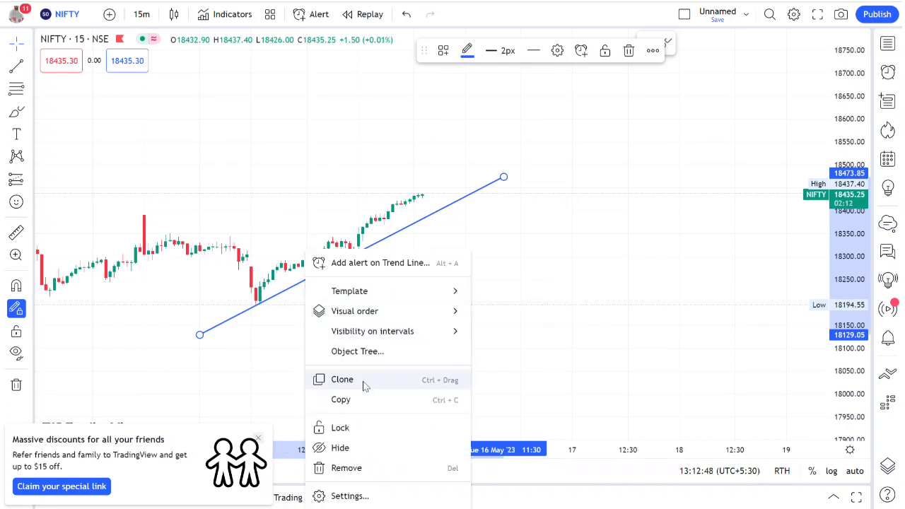
click(363, 385)
mouse_move(347, 293)
mouse_down()
mouse_move(297, 251)
mouse_move(330, 261)
mouse_move(317, 258)
mouse_up()
click(329, 253)
scroll(253, 344, up, 3)
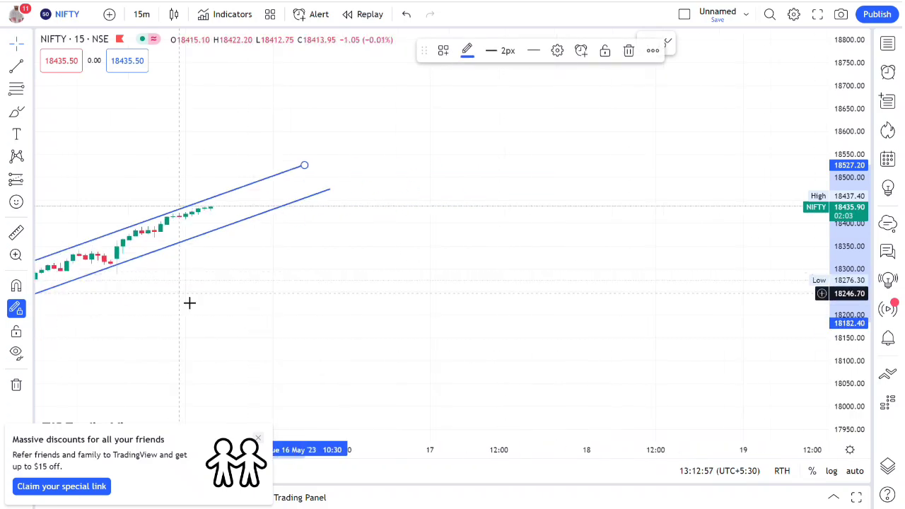
scroll(672, 312, down, 5)
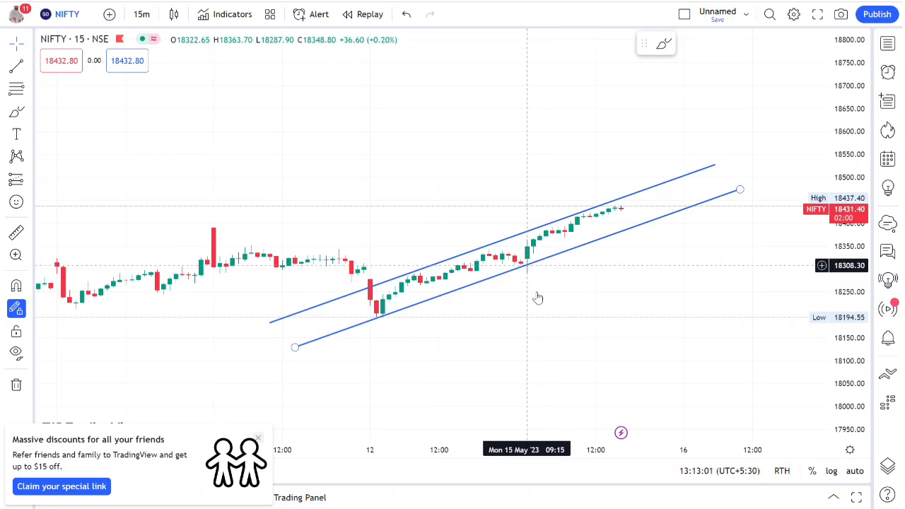
Brush a small filled circle at the lower channel line just after the latest candle, with arrow strokes pointing up towards the price.
scroll(611, 306, up, 1)
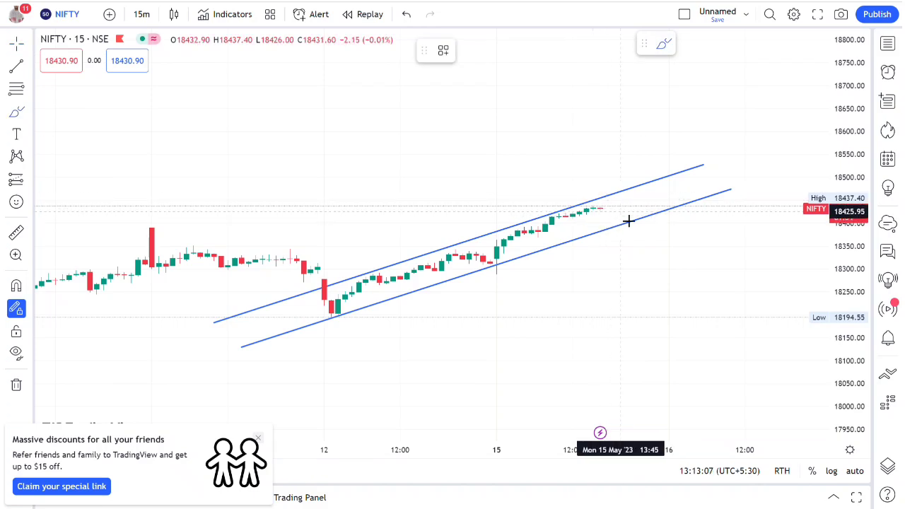
mouse_move(606, 221)
mouse_down()
mouse_move(615, 219)
mouse_move(628, 251)
mouse_move(638, 231)
mouse_move(619, 242)
mouse_up()
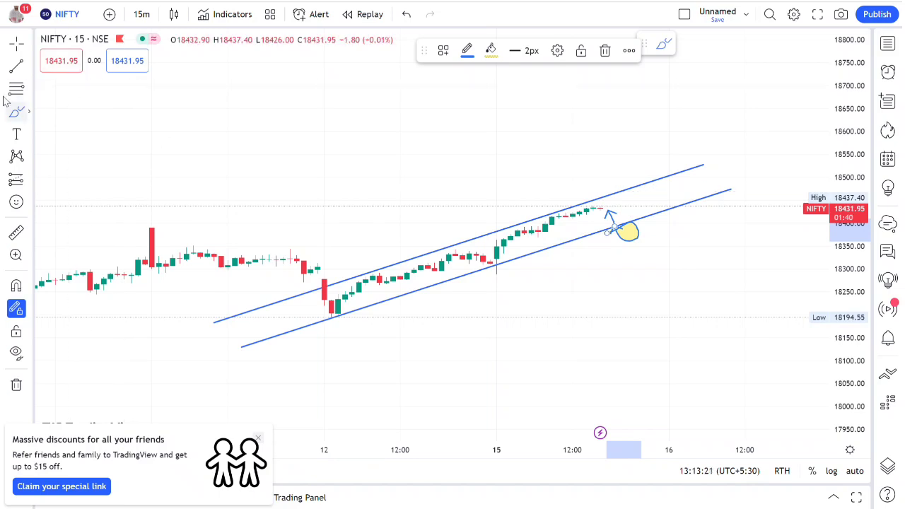
Place two horizontal lines across the chart, one at 18308.30 and one at the 12 May low, about 18193.
click(26, 66)
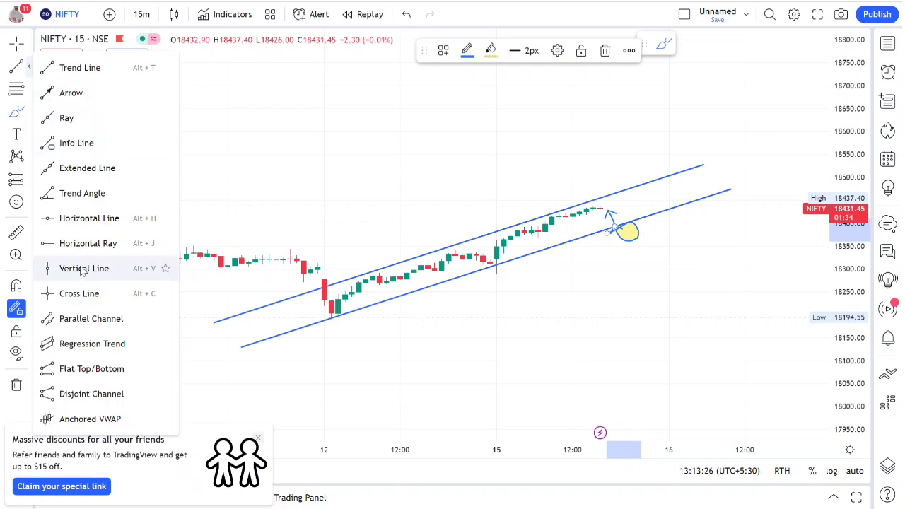
click(155, 218)
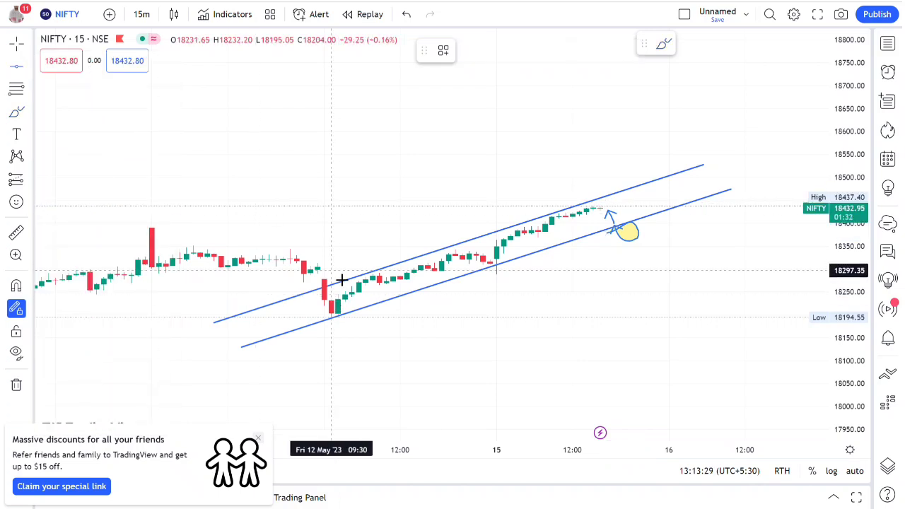
click(432, 266)
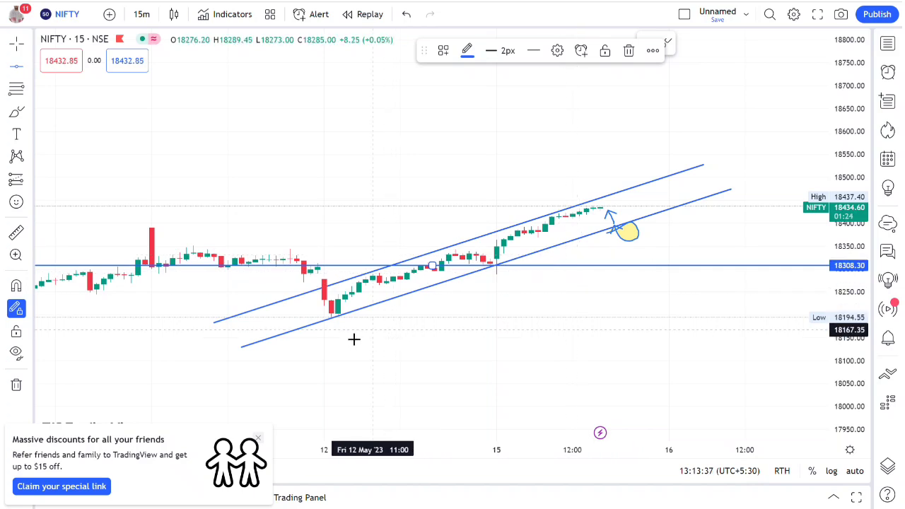
click(473, 330)
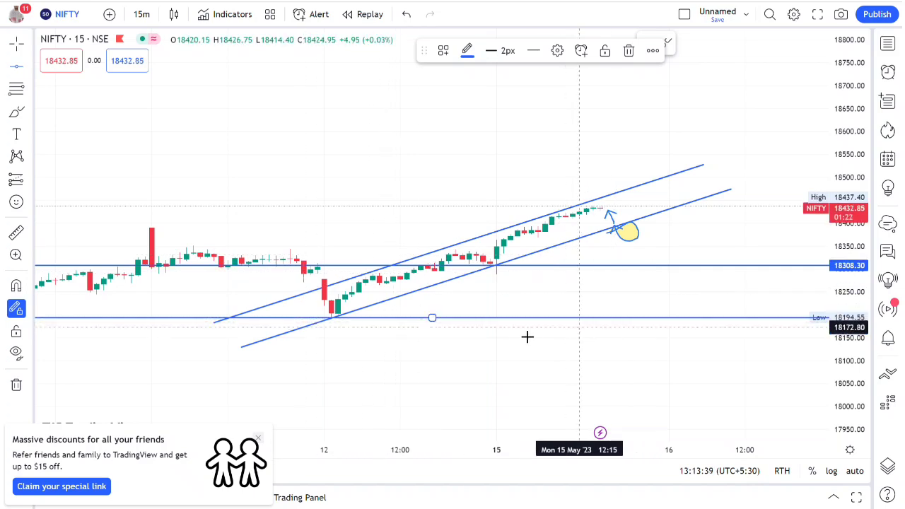
Delete the horizontal line at the 12 May low.
scroll(487, 338, down, 5)
scroll(487, 337, up, 4)
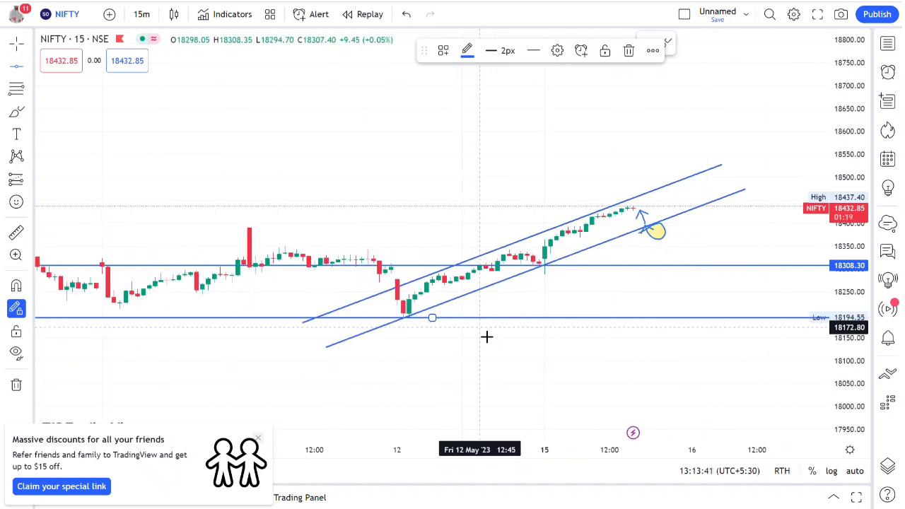
scroll(867, 225, up, 2)
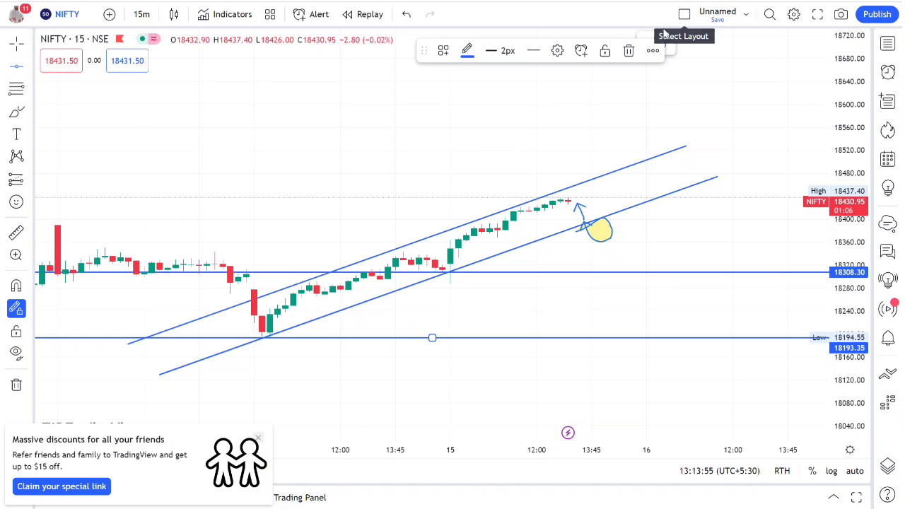
click(630, 51)
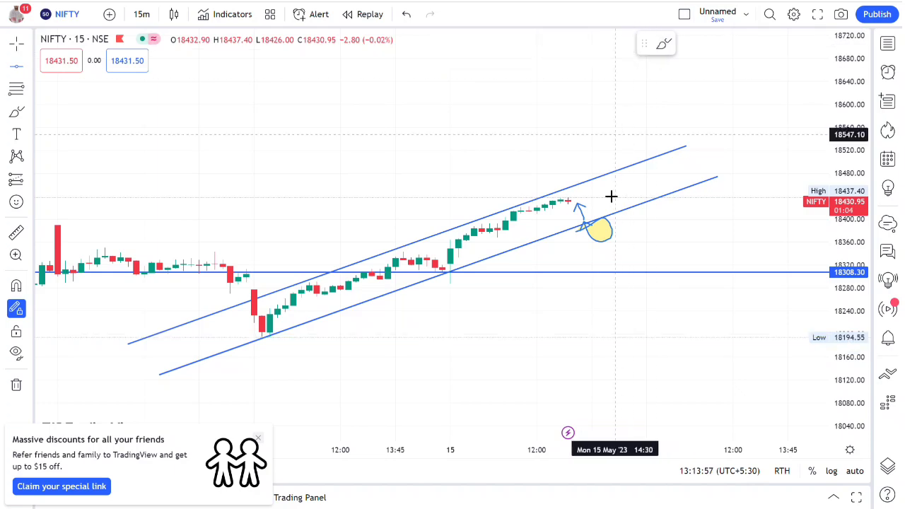